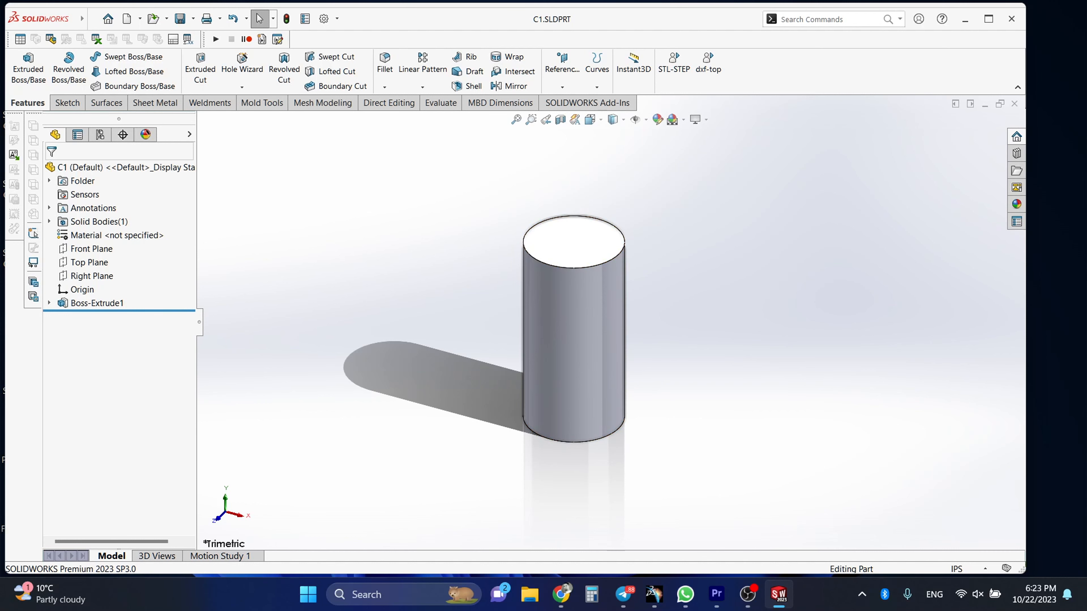
Close the C1 part and create a new part document
{"action": "left_click", "coordinate": [1015, 104]}
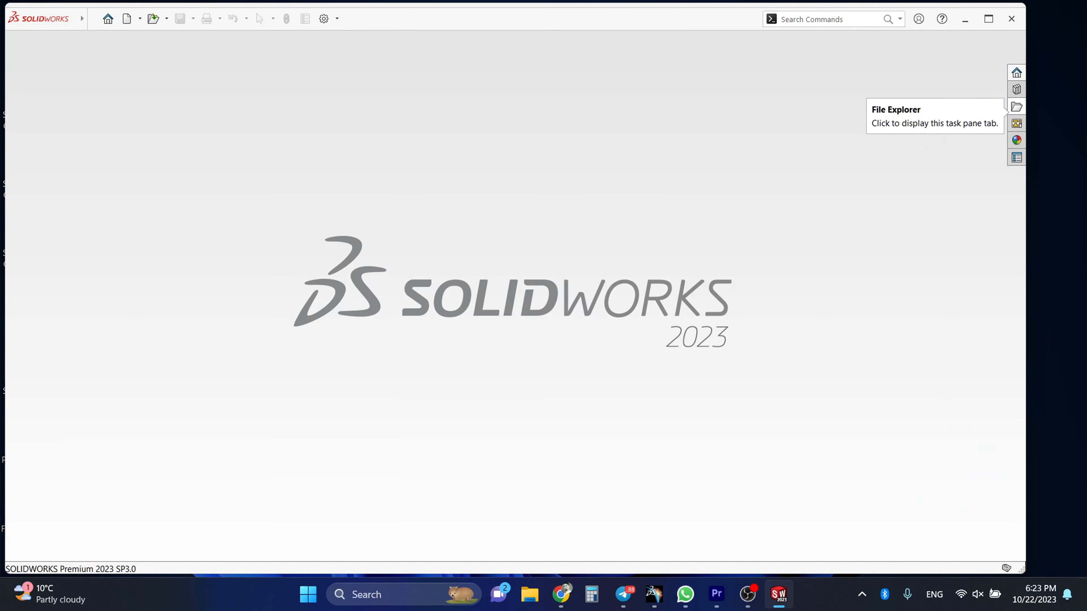
{"action": "left_click", "coordinate": [127, 18]}
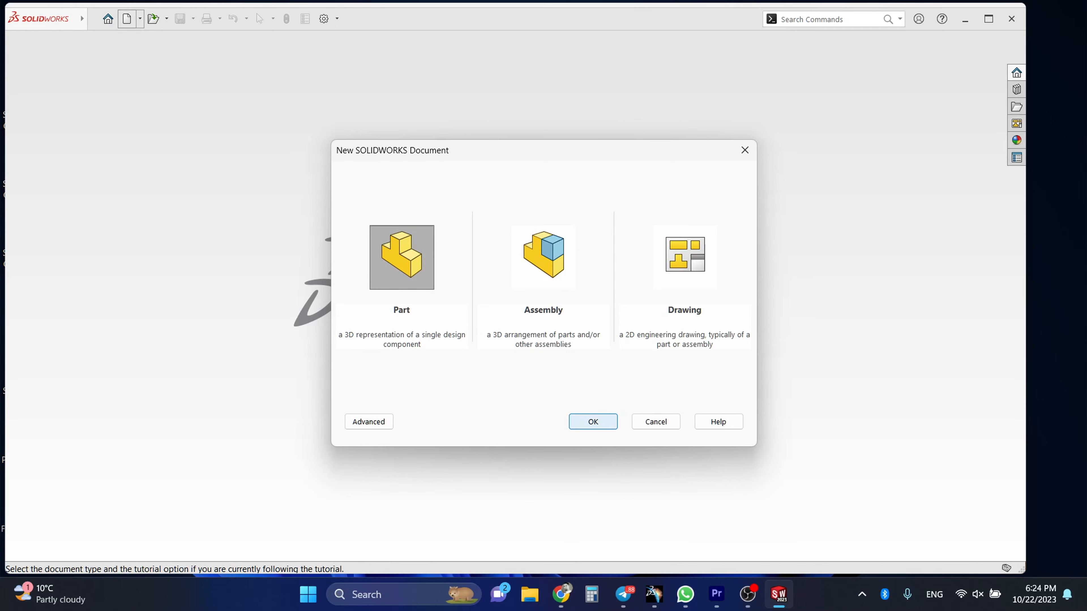
{"action": "left_click", "coordinate": [593, 422]}
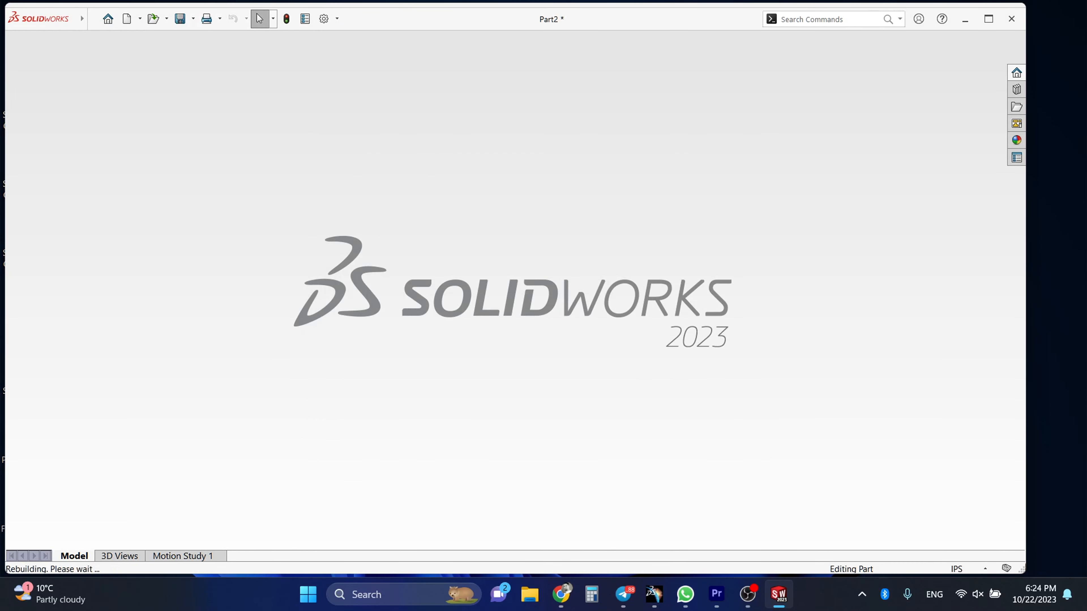
Start a sketch on the Front Plane and draw a corner rectangle starting at the origin
{"action": "left_click", "coordinate": [91, 235]}
{"action": "left_click", "coordinate": [67, 103]}
{"action": "left_click", "coordinate": [22, 63]}
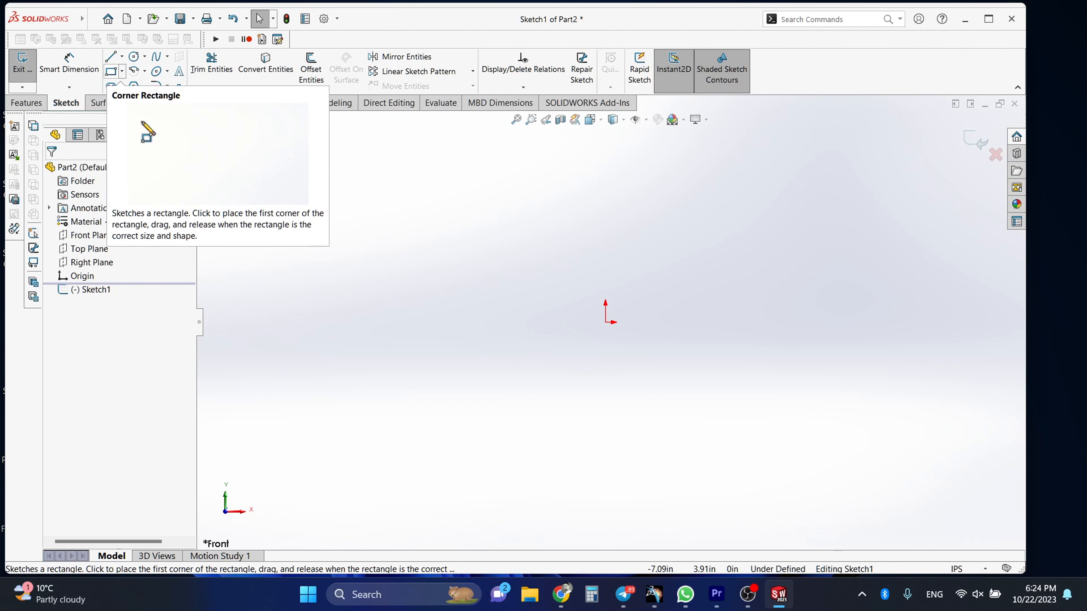
{"action": "left_click", "coordinate": [111, 71]}
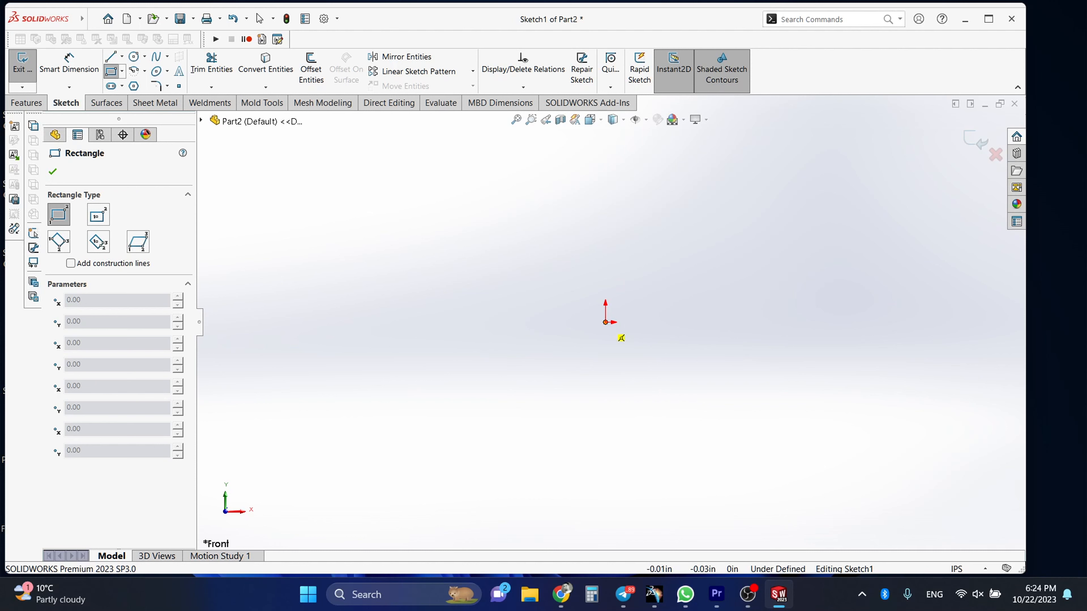
{"action": "mouse_move", "coordinate": [606, 322]}
{"action": "left_mouse_down"}
{"action": "mouse_move", "coordinate": [637, 292]}
{"action": "mouse_move", "coordinate": [686, 191]}
{"action": "left_mouse_up"}
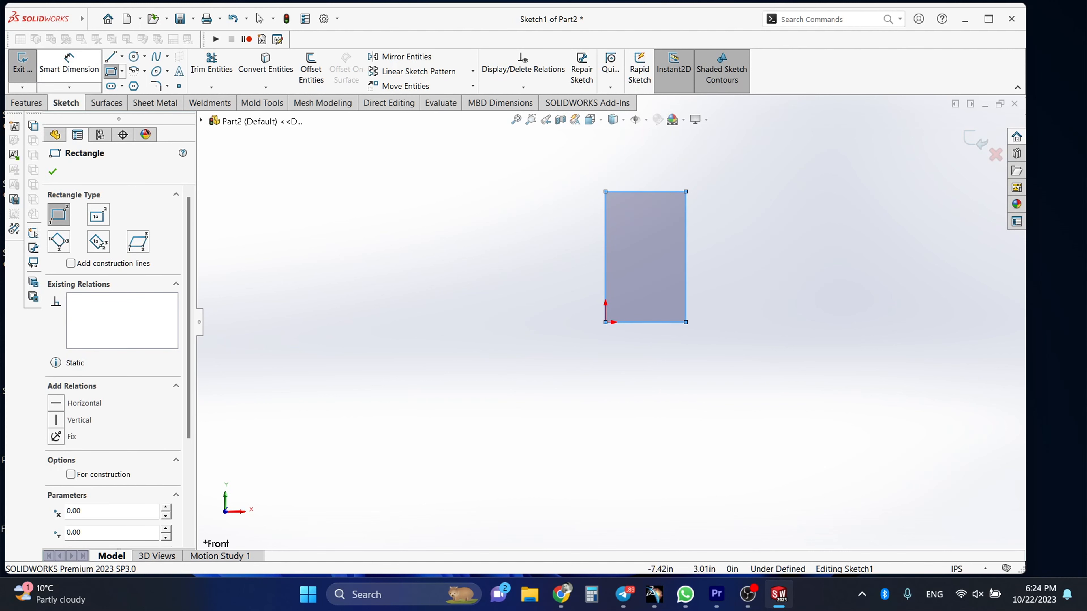
Dimension the rectangle 1 in wide and 1 in high, and exit the sketch
{"action": "left_click", "coordinate": [68, 68]}
{"action": "left_click", "coordinate": [646, 322]}
{"action": "left_click", "coordinate": [644, 356]}
{"action": "type", "text": "1"}
{"action": "left_click", "coordinate": [686, 265]}
{"action": "left_click", "coordinate": [730, 294]}
{"action": "type", "text": "1"}
{"action": "key", "text": "Return"}
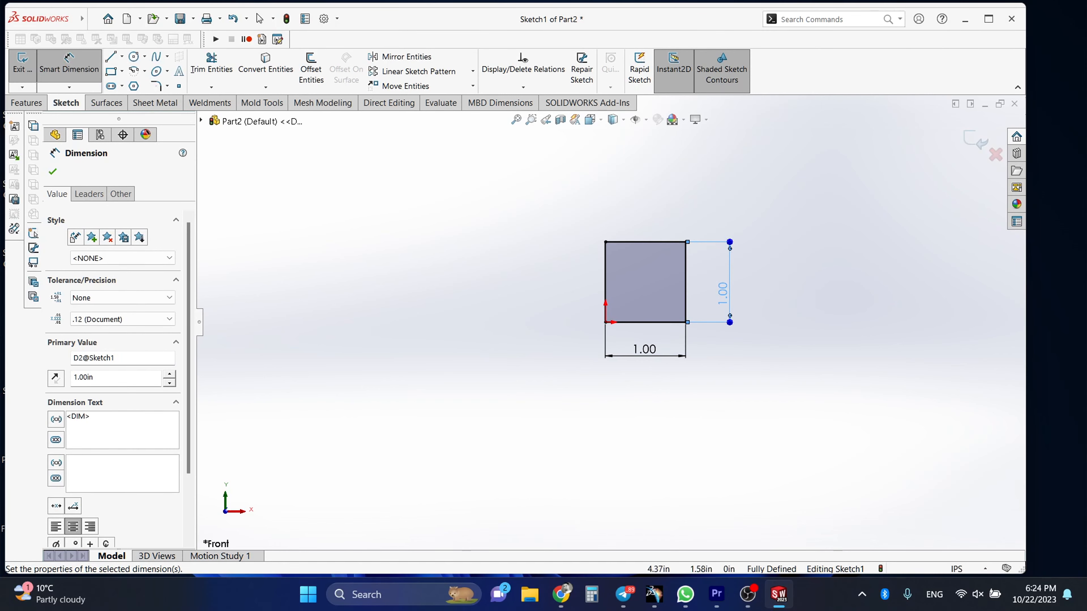
{"action": "left_click", "coordinate": [976, 139]}
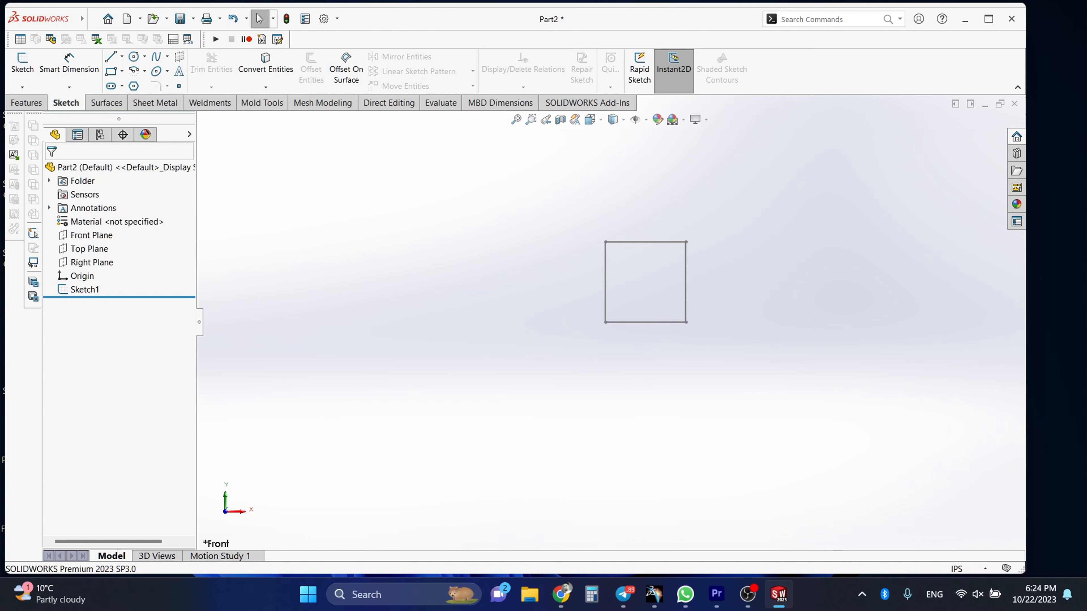
Revolve the square sketch 360 degrees about its vertical edge at the origin to form a solid cylinder
{"action": "left_click", "coordinate": [26, 103]}
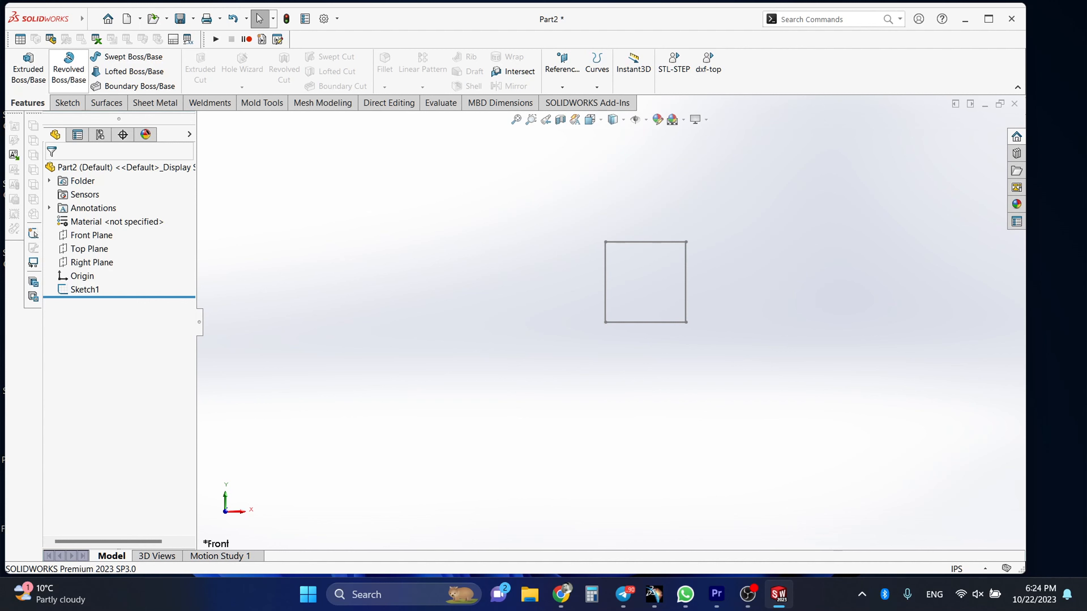
{"action": "left_click", "coordinate": [68, 68]}
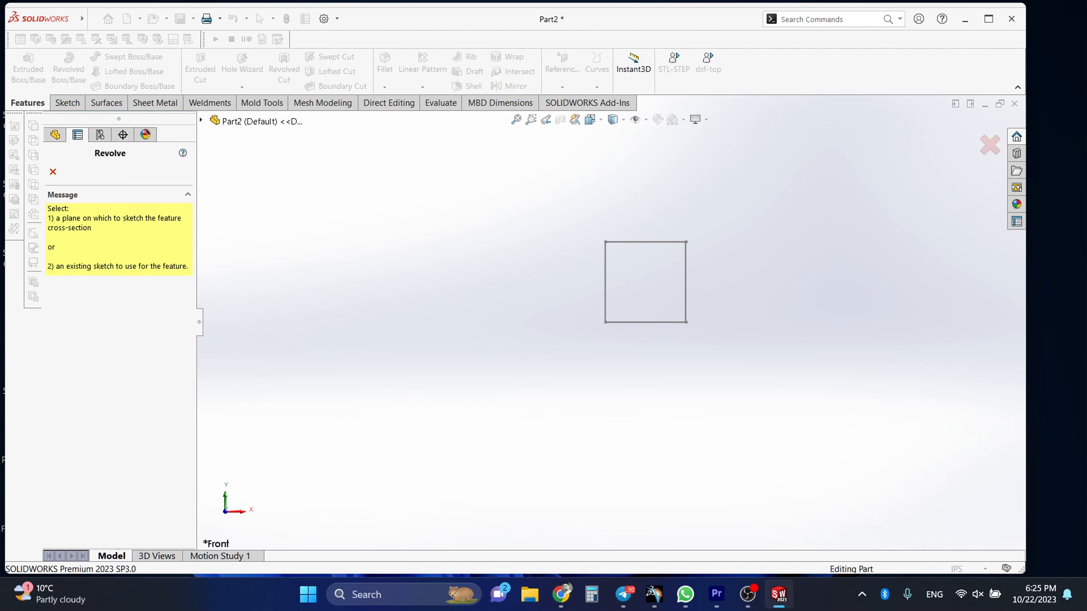
{"action": "left_click", "coordinate": [605, 282]}
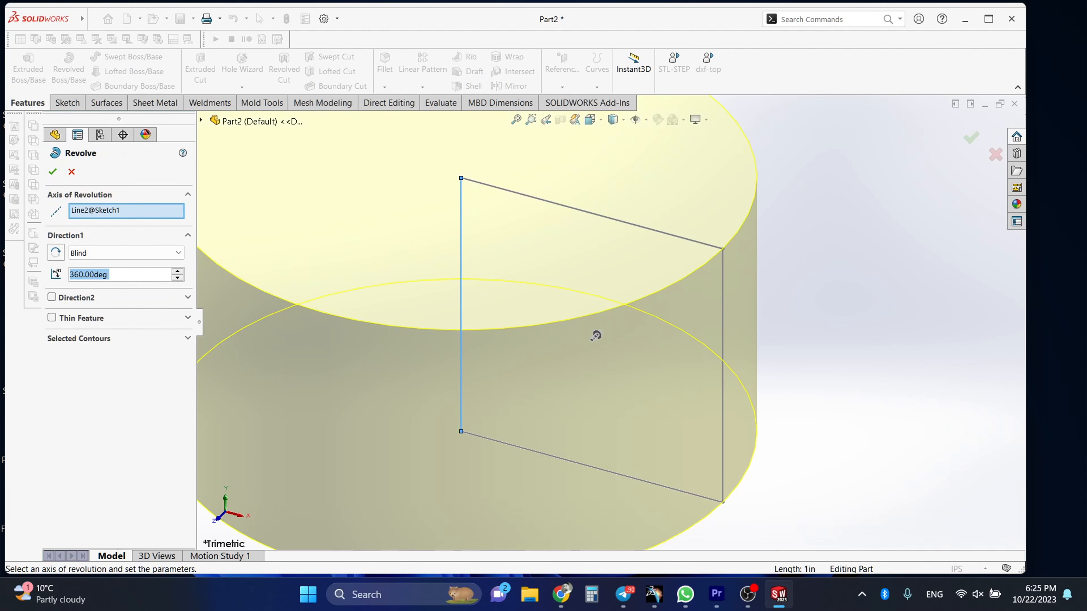
{"action": "scroll", "coordinate": [606, 323], "scroll_direction": "up", "scroll_amount": 5}
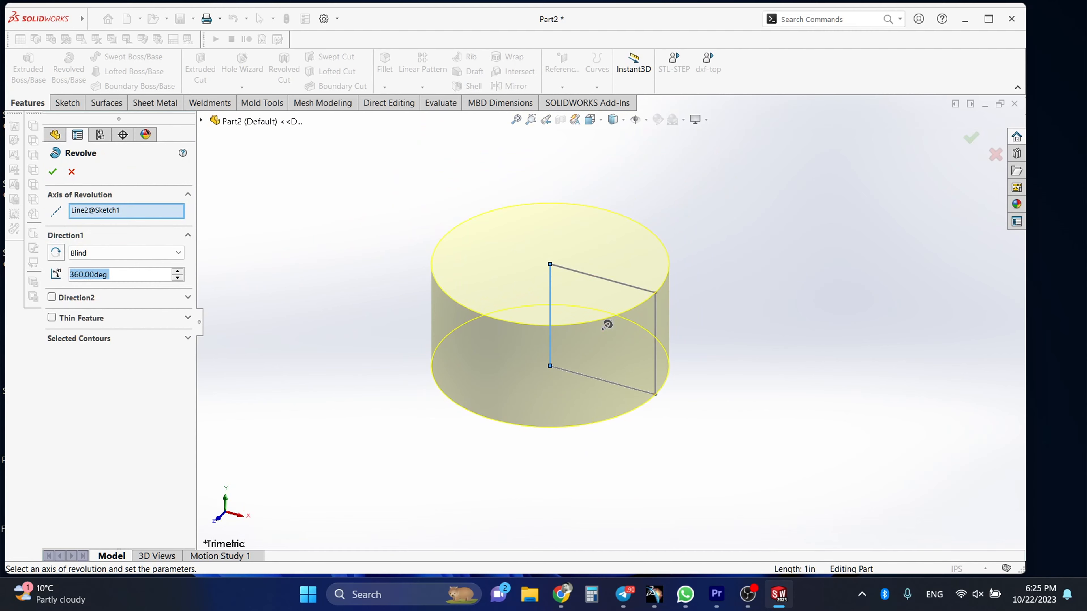
{"action": "scroll", "coordinate": [607, 325], "scroll_direction": "up", "scroll_amount": 1}
{"action": "mouse_move", "coordinate": [608, 324]}
{"action": "middle_mouse_down"}
{"action": "mouse_move", "coordinate": [590, 323]}
{"action": "mouse_move", "coordinate": [607, 324]}
{"action": "middle_mouse_up"}
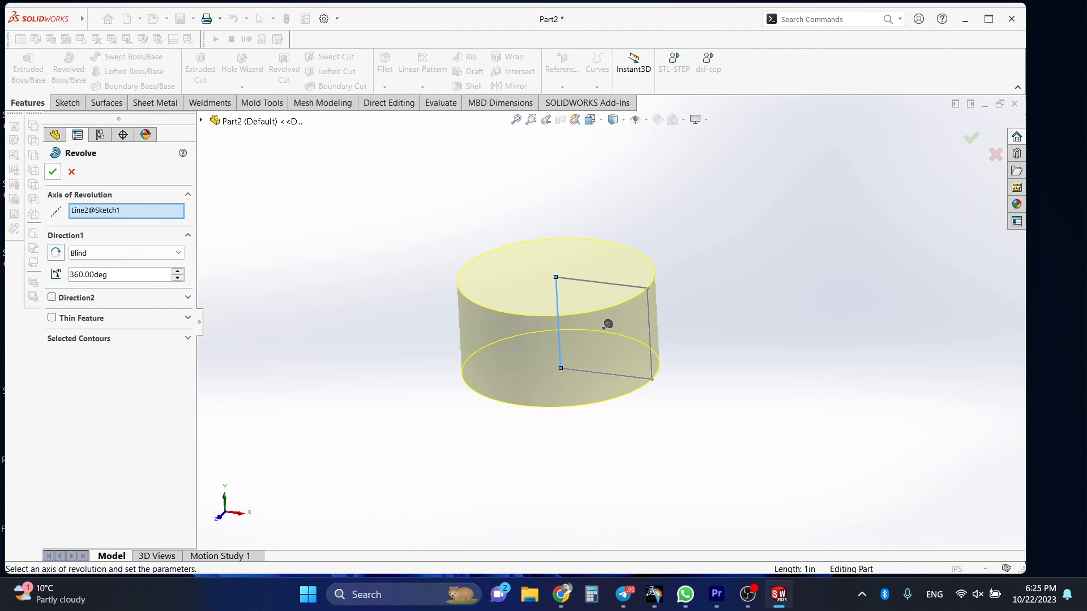
{"action": "key", "text": "Return"}
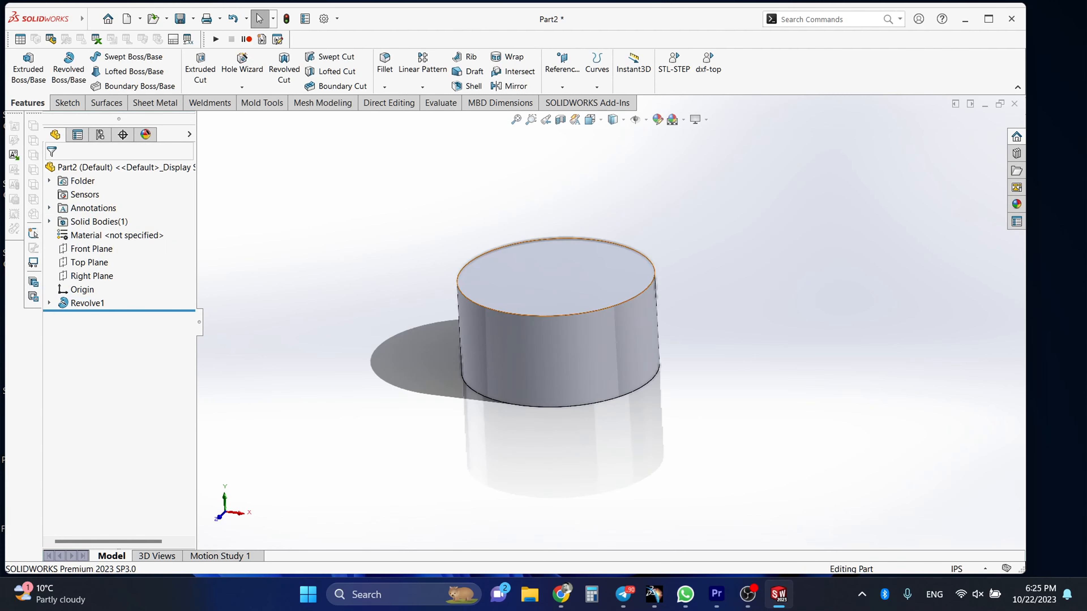
{"action": "scroll", "coordinate": [555, 257], "scroll_direction": "down", "scroll_amount": 2}
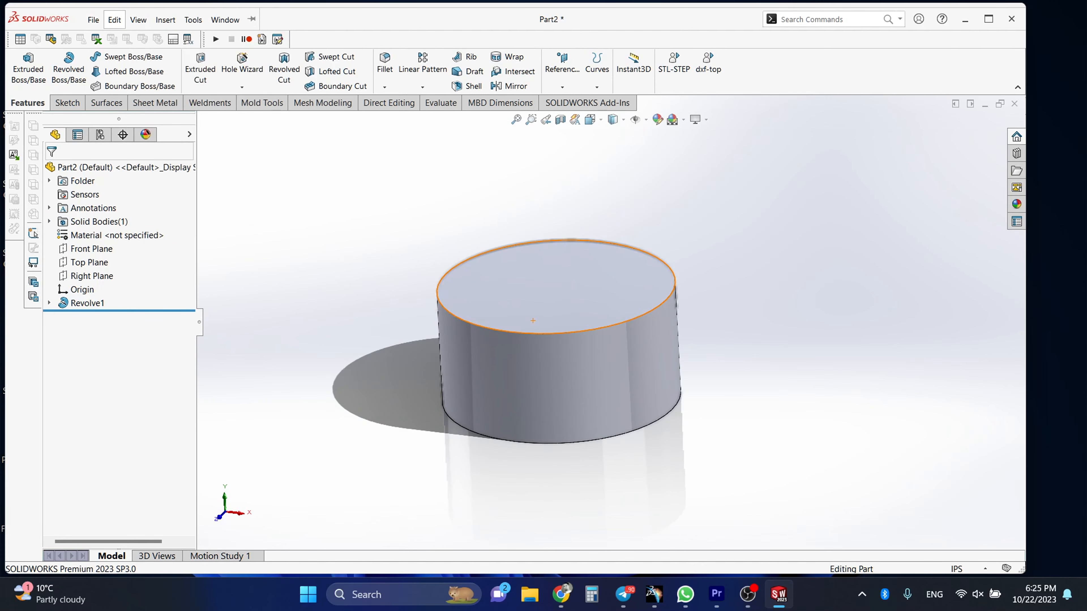
Save the revolved part on the Desktop as C2 and close it
{"action": "left_click", "coordinate": [93, 20]}
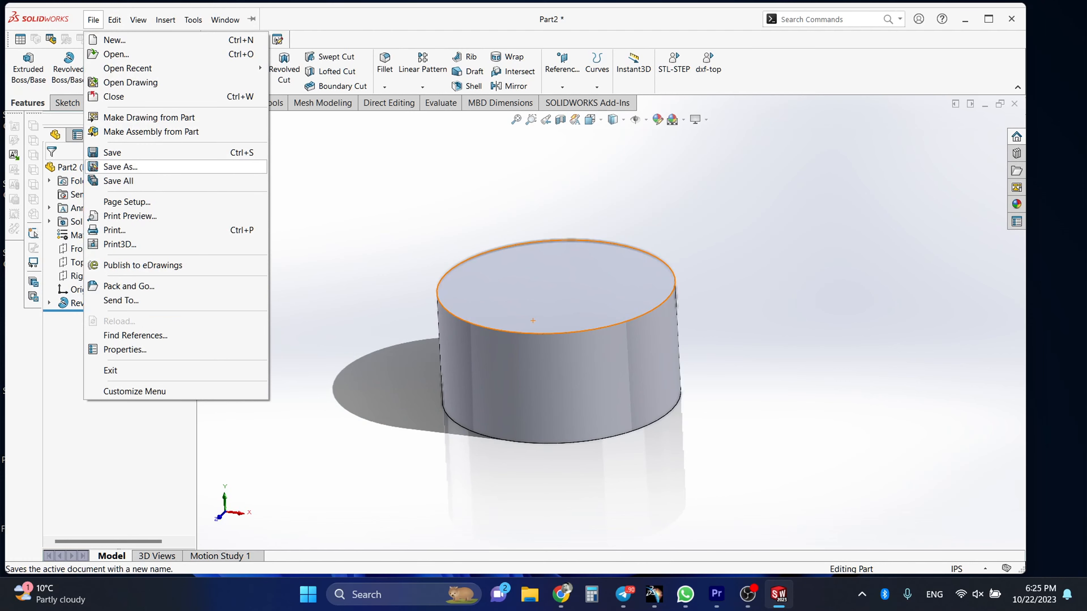
{"action": "left_click", "coordinate": [112, 152]}
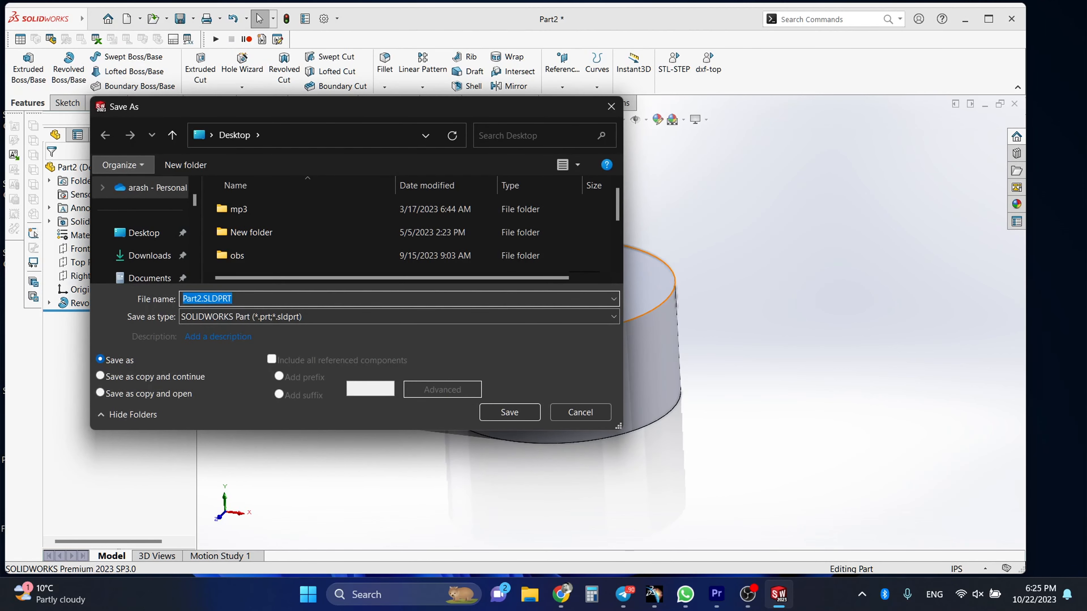
{"action": "type", "text": "C2"}
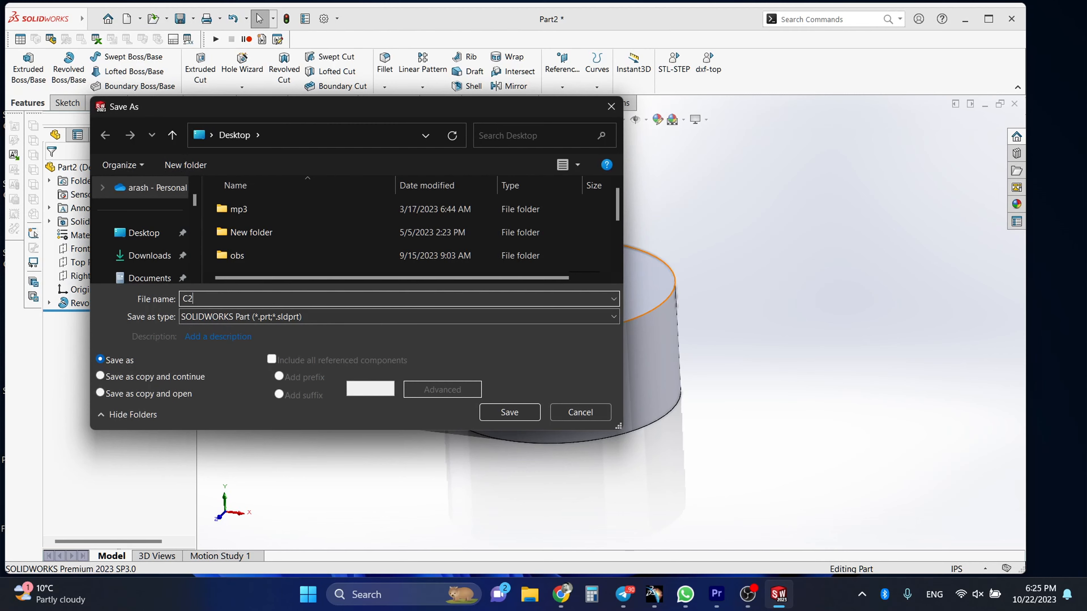
{"action": "key", "text": "Return"}
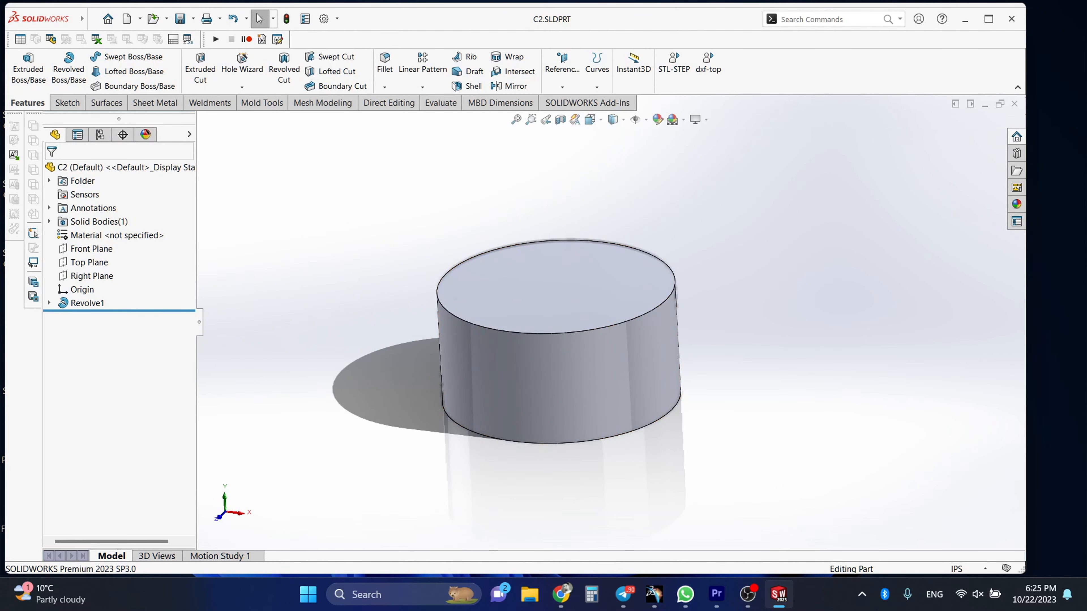
{"action": "key", "text": "ctrl+w"}
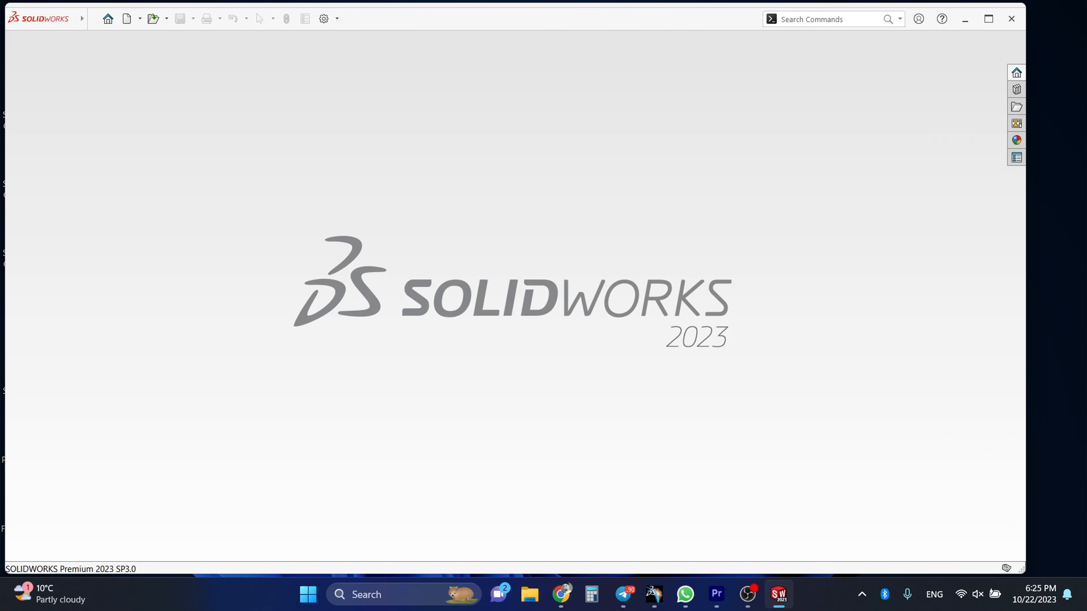
Create a new assembly document
{"action": "left_click", "coordinate": [126, 18]}
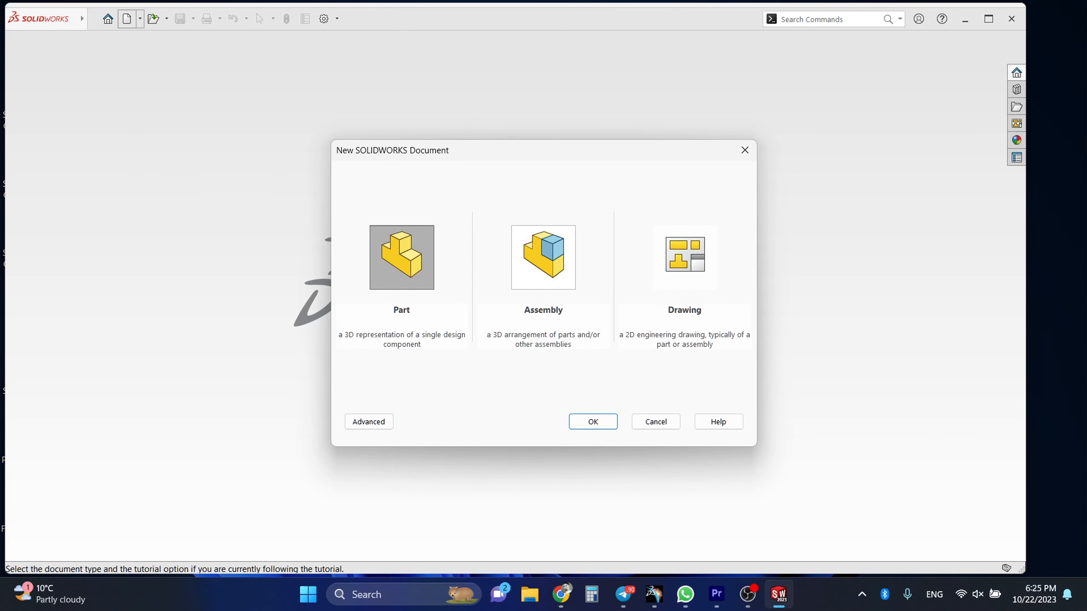
{"action": "left_click", "coordinate": [543, 257]}
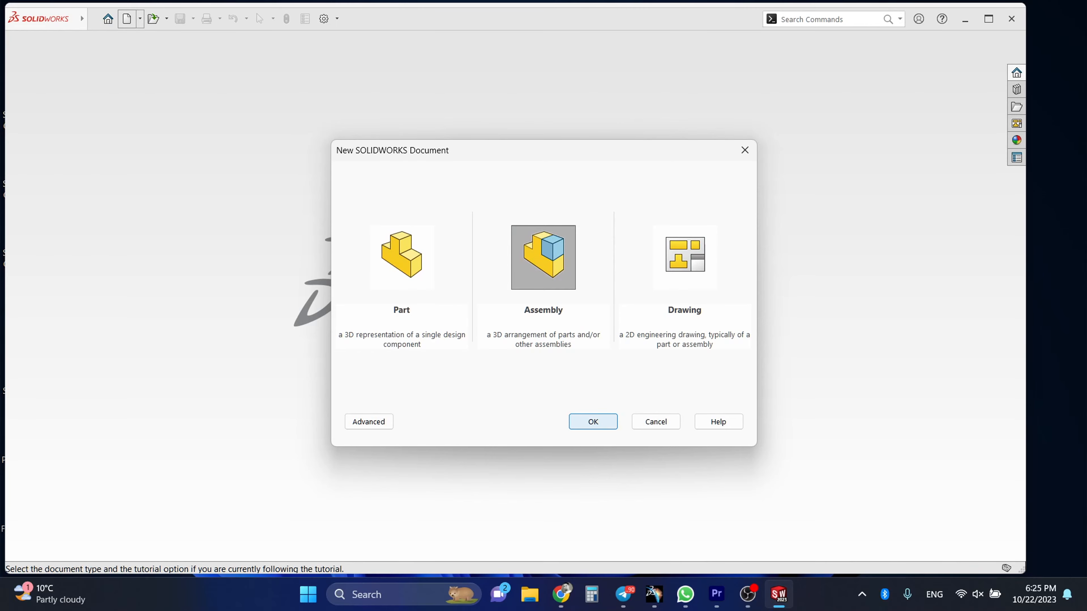
{"action": "left_click", "coordinate": [593, 422]}
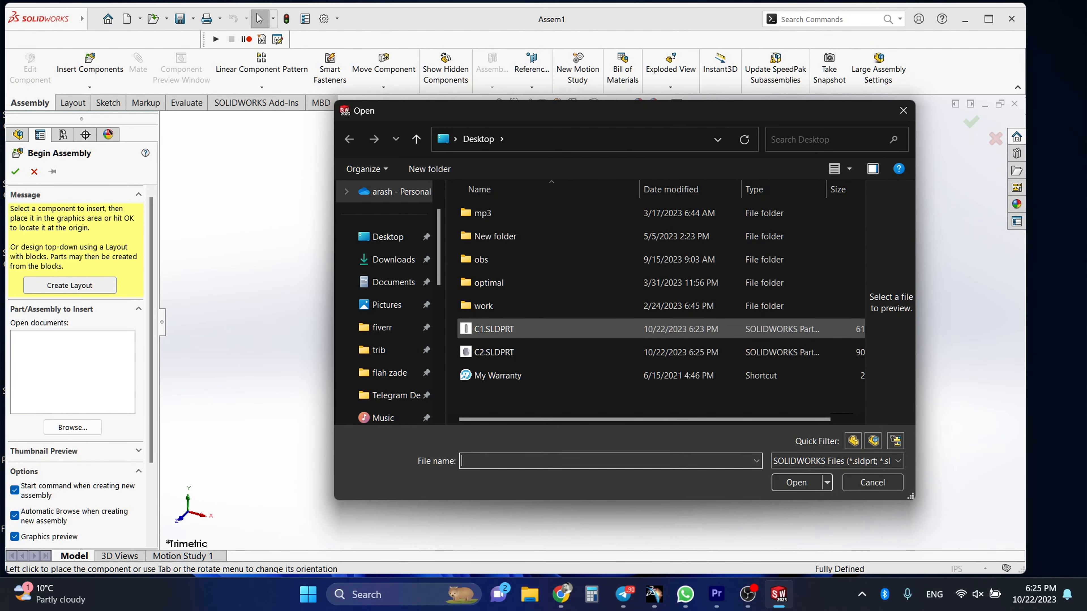
Insert the parts C1 and C2 from the Desktop and place them side by side in the assembly
{"action": "left_click", "coordinate": [495, 329]}
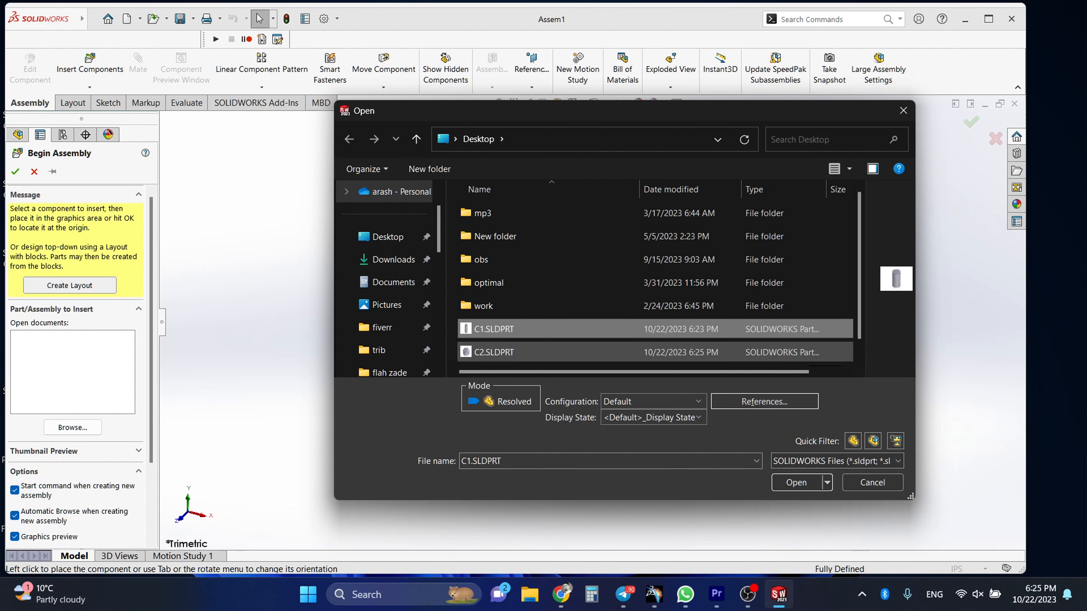
{"action": "left_click", "coordinate": [495, 352], "text": "ctrl"}
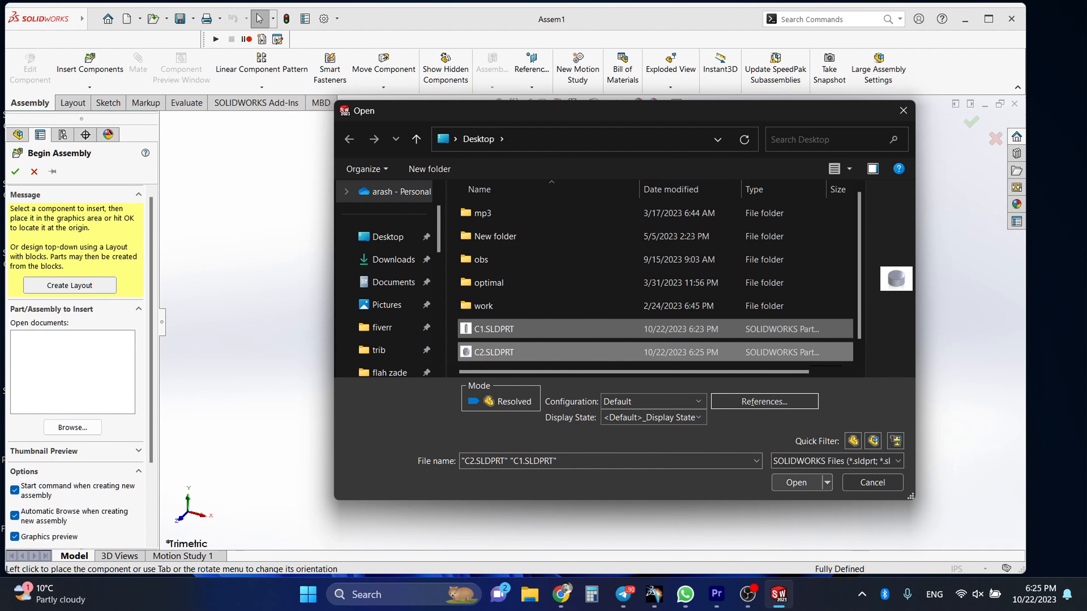
{"action": "left_click", "coordinate": [796, 482]}
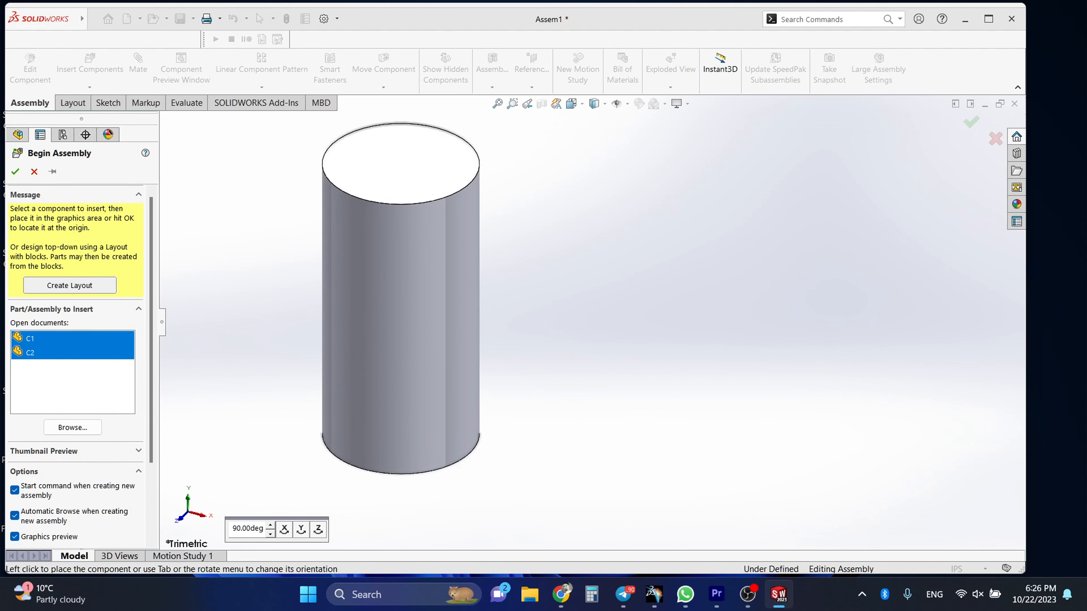
{"action": "left_click", "coordinate": [400, 299]}
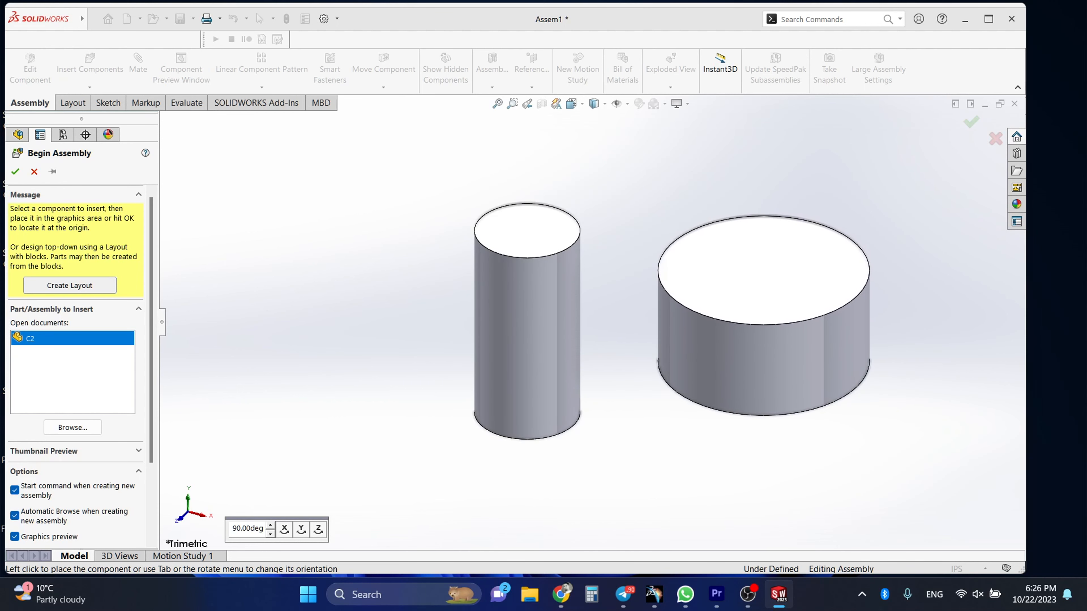
{"action": "left_click", "coordinate": [764, 319]}
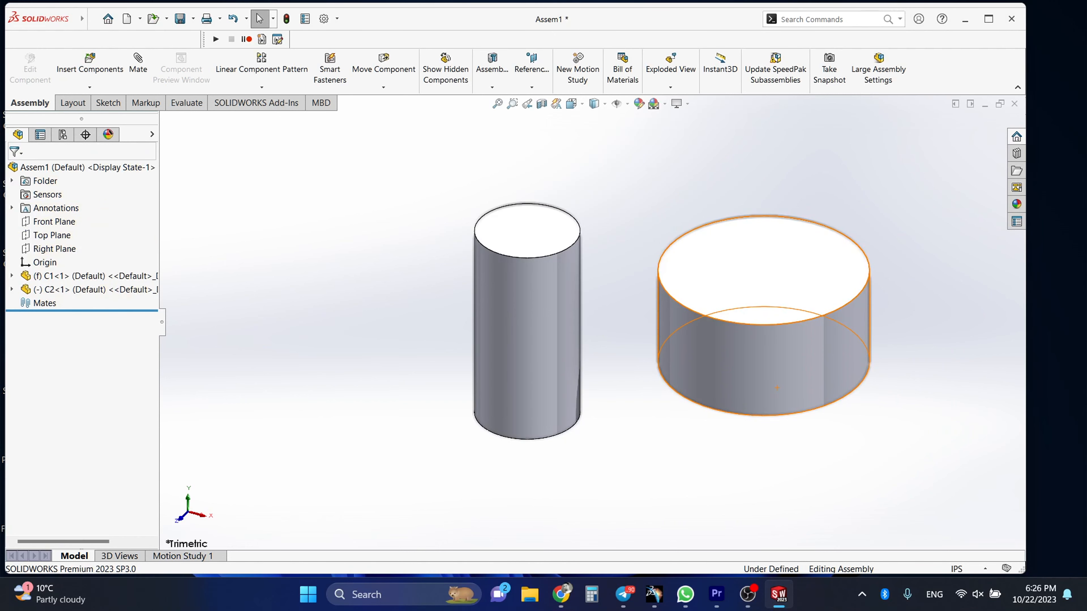
Try to float the fixed component C1 in the assembly
{"action": "scroll", "coordinate": [791, 355], "scroll_direction": "up", "scroll_amount": 3}
{"action": "scroll", "coordinate": [779, 373], "scroll_direction": "down", "scroll_amount": 3}
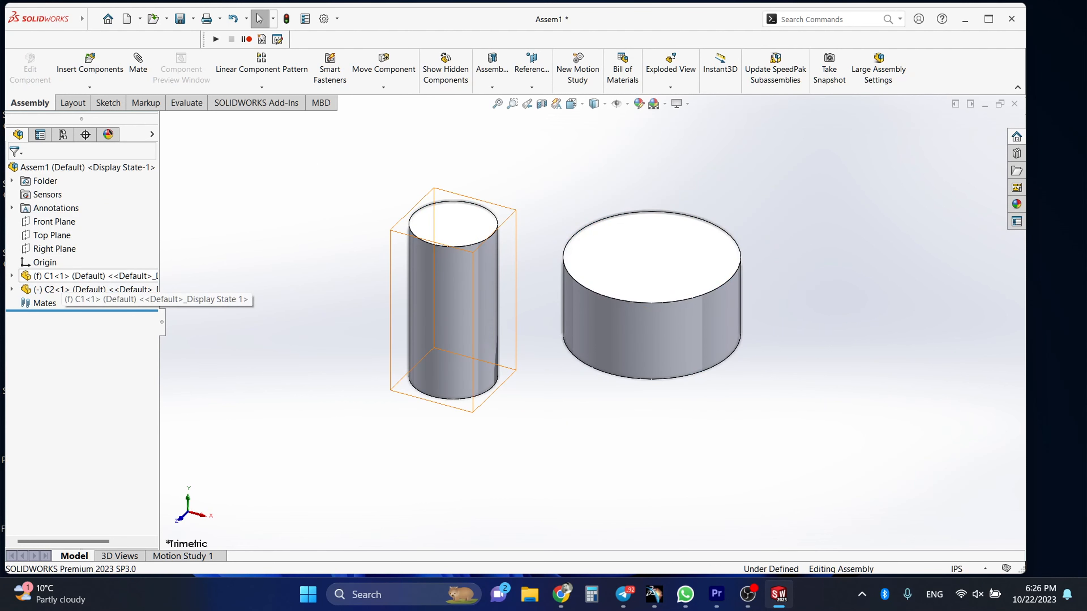
{"action": "left_click", "coordinate": [57, 276]}
{"action": "right_click", "coordinate": [66, 240]}
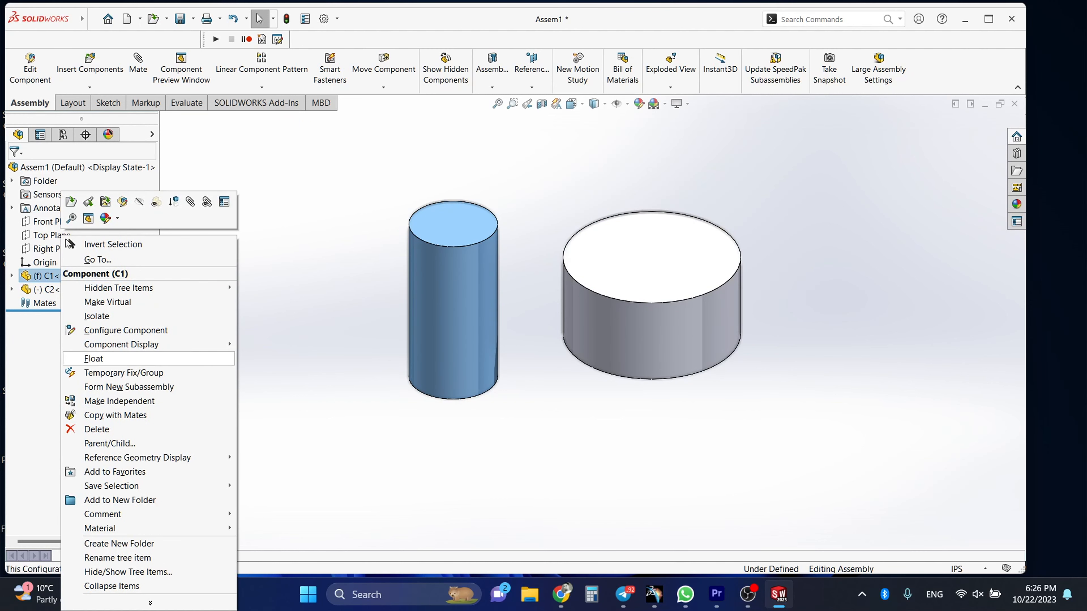
{"action": "left_click", "coordinate": [95, 359]}
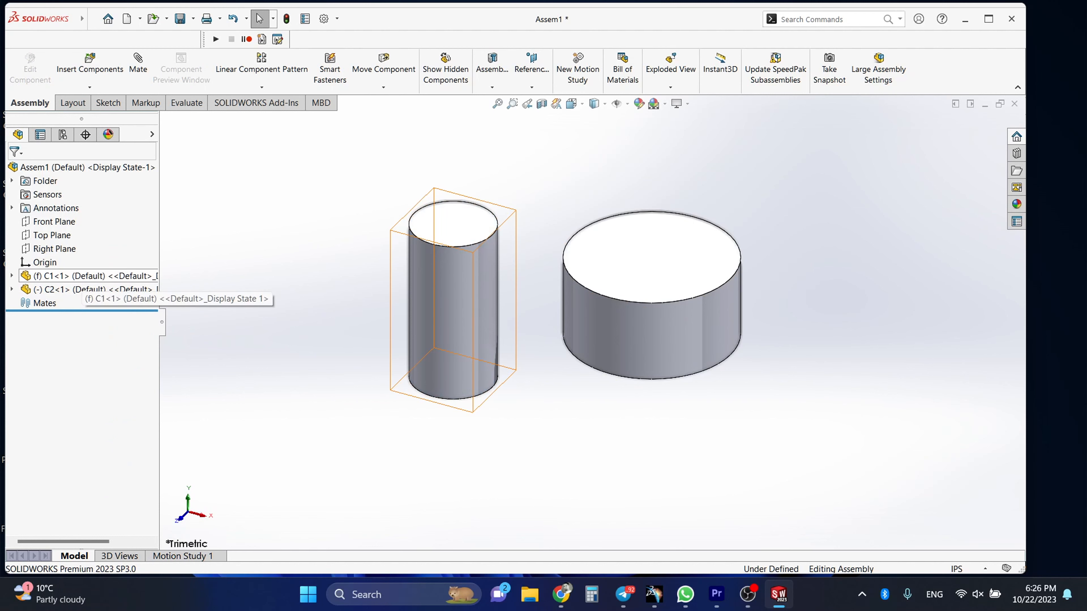
{"action": "right_click", "coordinate": [64, 276]}
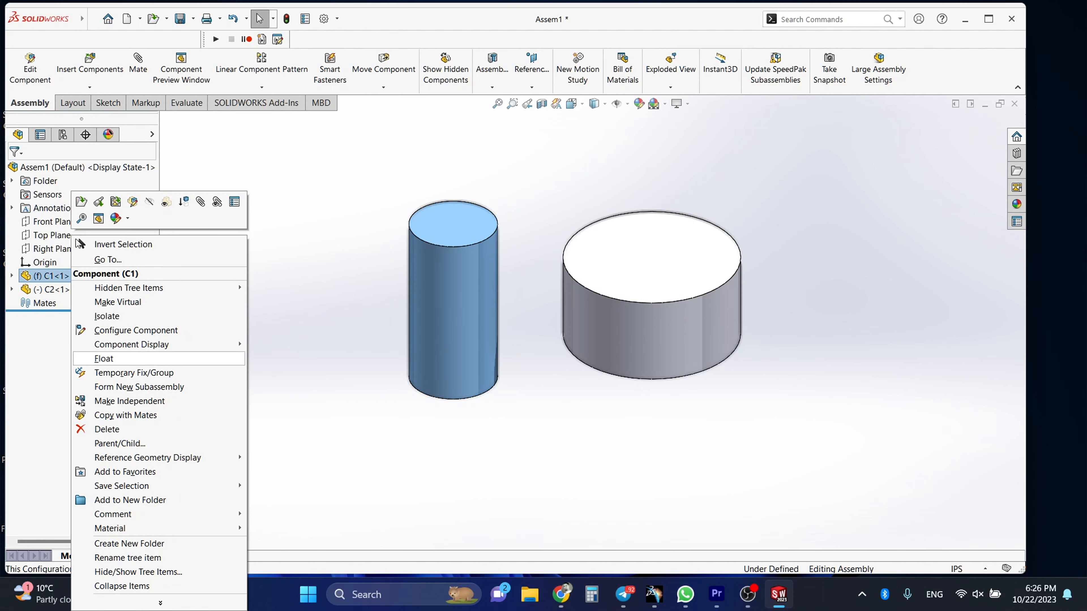
{"action": "left_click", "coordinate": [103, 358]}
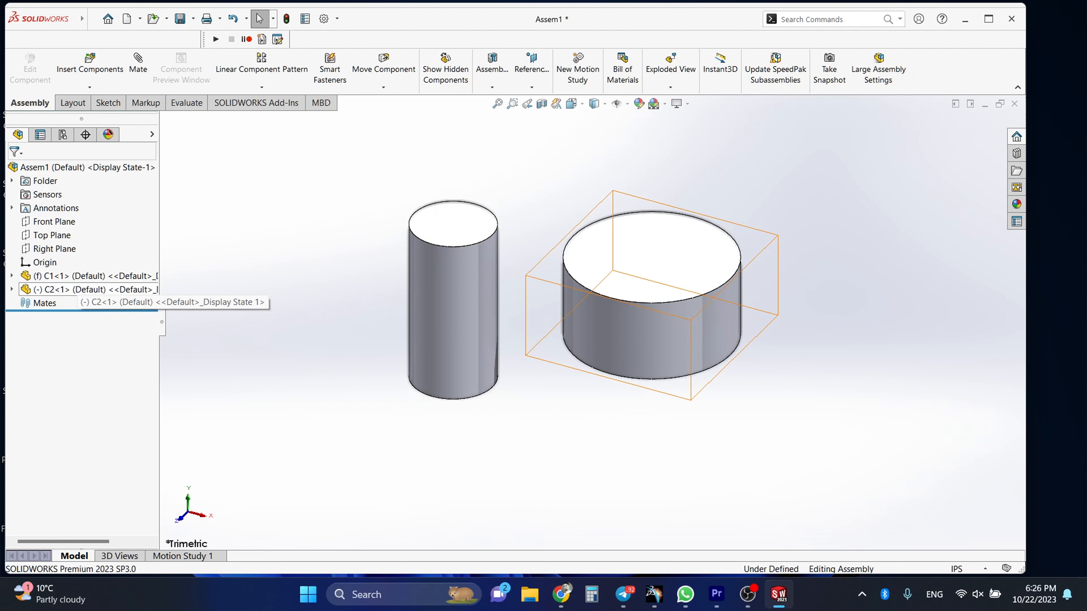
Check the component options offered for the floating C2, including Fix, without applying any
{"action": "left_click", "coordinate": [64, 290]}
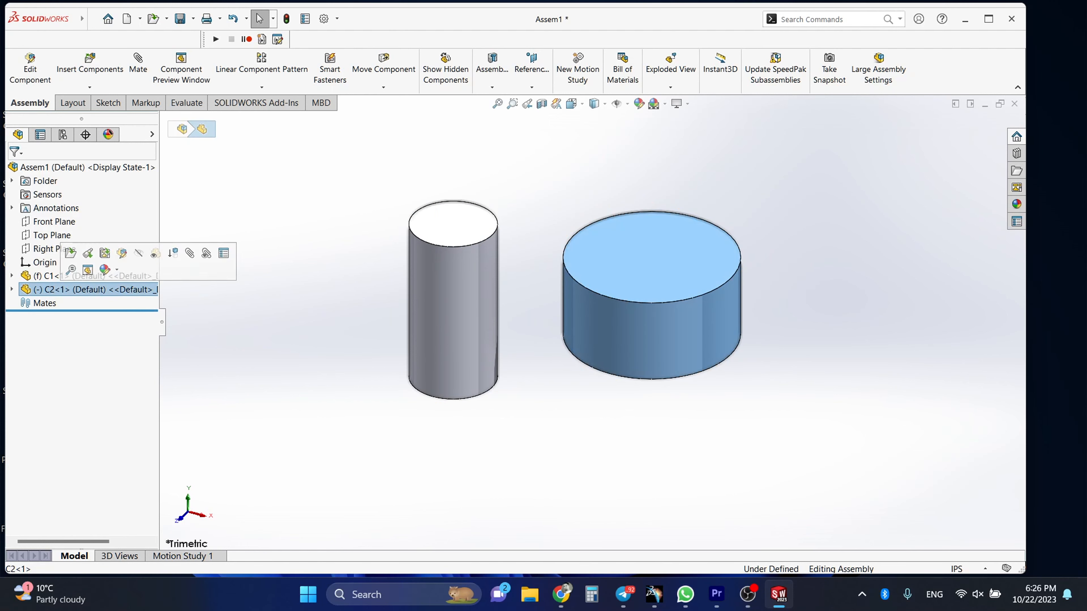
{"action": "right_click", "coordinate": [70, 243]}
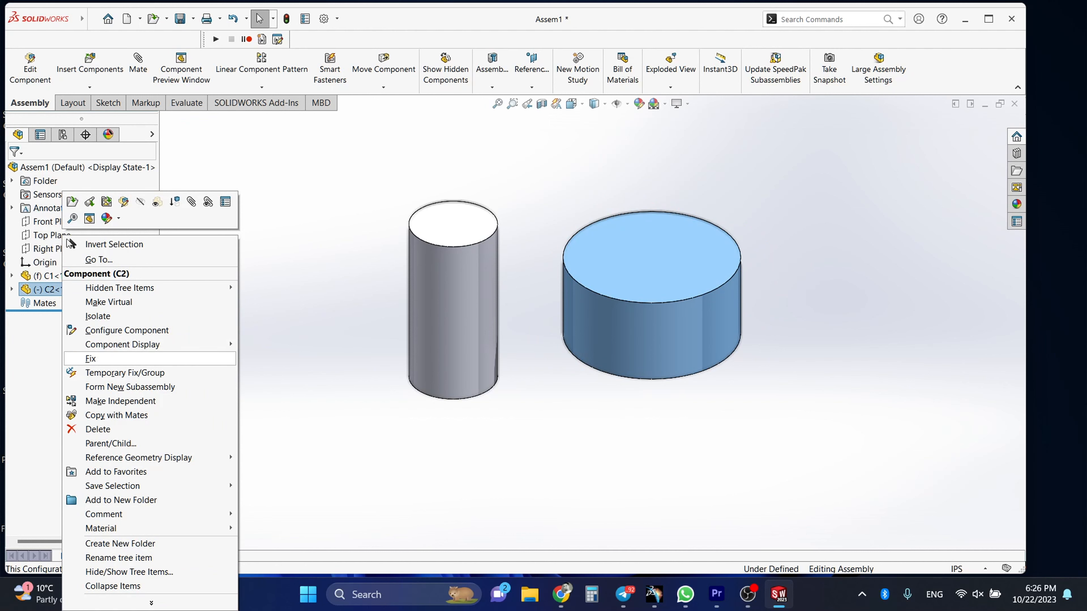
{"action": "key", "text": "Escape"}
{"action": "key", "text": "Escape"}
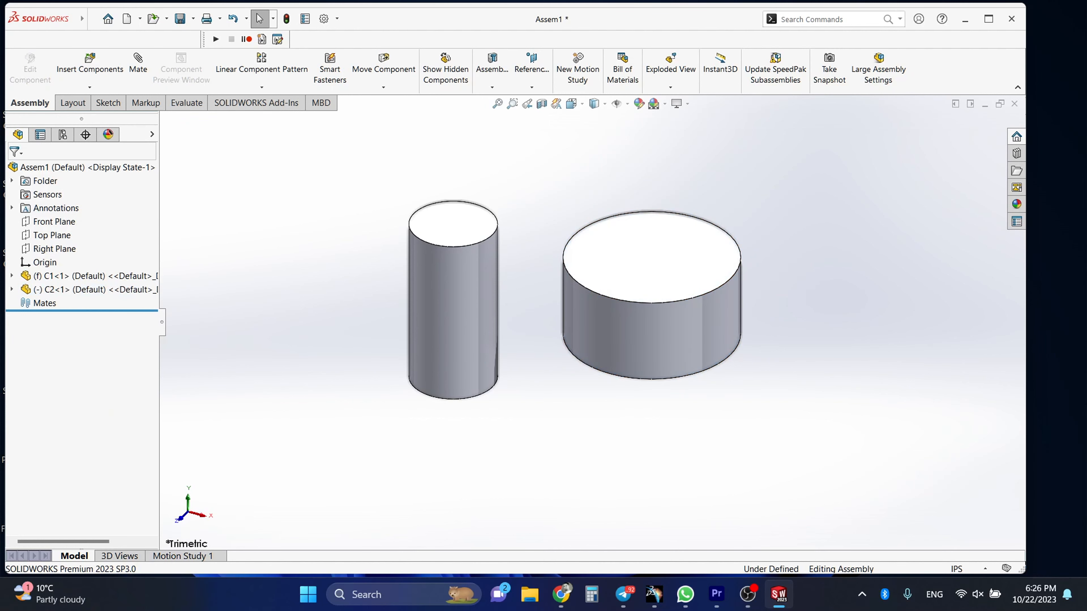
Try to move the fixed cylinder C1, and shift the floating cylinder C2 slightly closer to it
{"action": "left_click", "coordinate": [446, 301]}
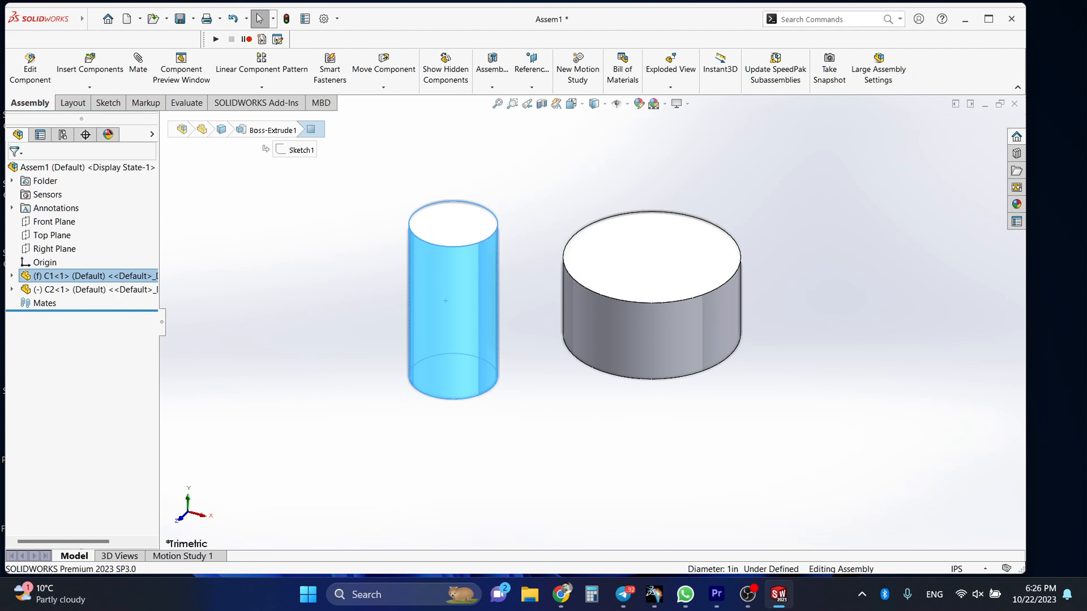
{"action": "left_click_drag", "start_coordinate": [445, 301], "coordinate": [461, 315]}
{"action": "left_click_drag", "start_coordinate": [607, 296], "coordinate": [579, 291]}
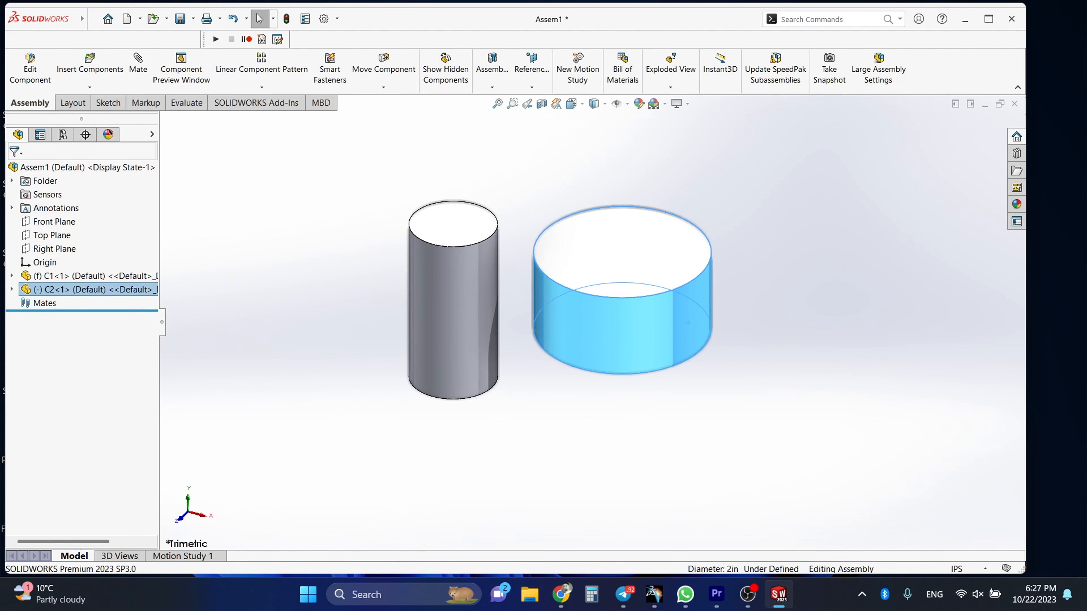
{"action": "scroll", "coordinate": [594, 317], "scroll_direction": "up", "scroll_amount": 2}
{"action": "scroll", "coordinate": [585, 274], "scroll_direction": "down", "scroll_amount": 2}
{"action": "key", "text": "Escape"}
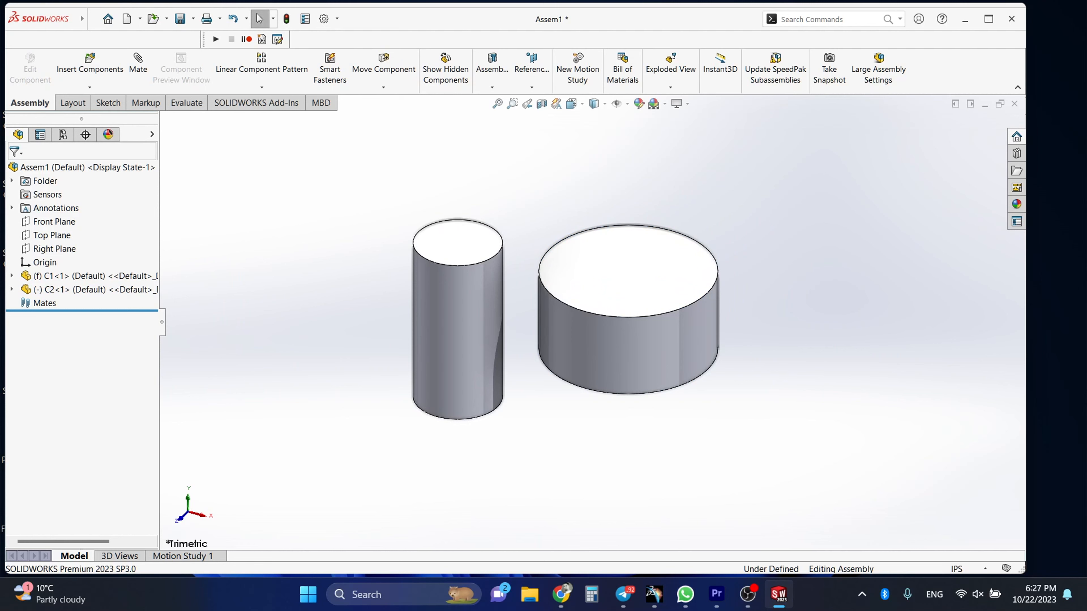
Add a coincident mate between the bottom face of C2 and the top face of C1
{"action": "scroll", "coordinate": [590, 321], "scroll_direction": "up", "scroll_amount": 4}
{"action": "scroll", "coordinate": [564, 325], "scroll_direction": "down", "scroll_amount": 4}
{"action": "middle_click_drag", "start_coordinate": [565, 334], "coordinate": [575, 244]}
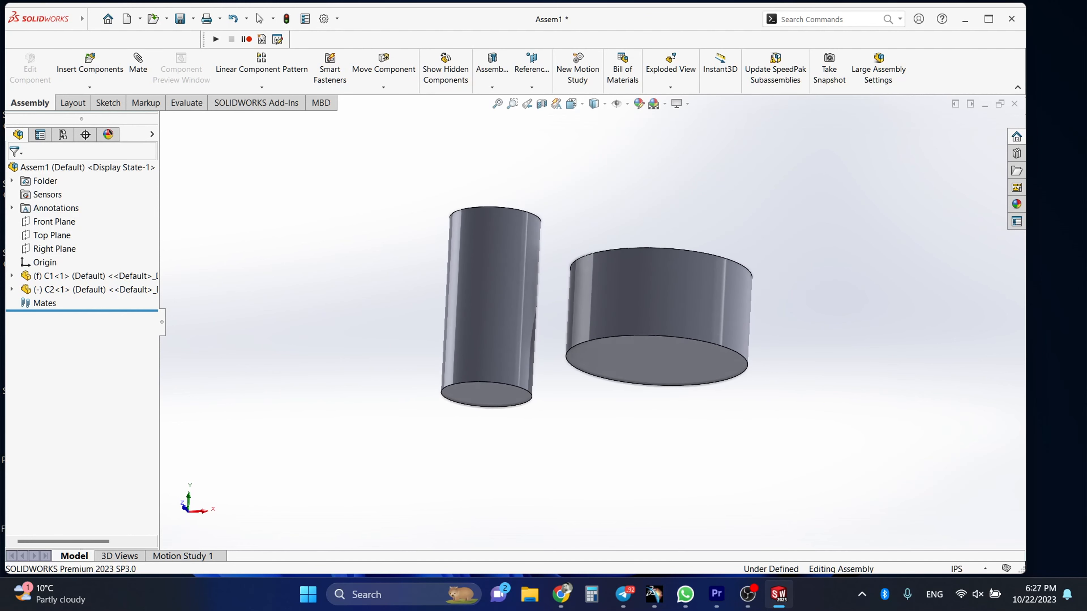
{"action": "middle_click_drag", "start_coordinate": [640, 366], "coordinate": [642, 372]}
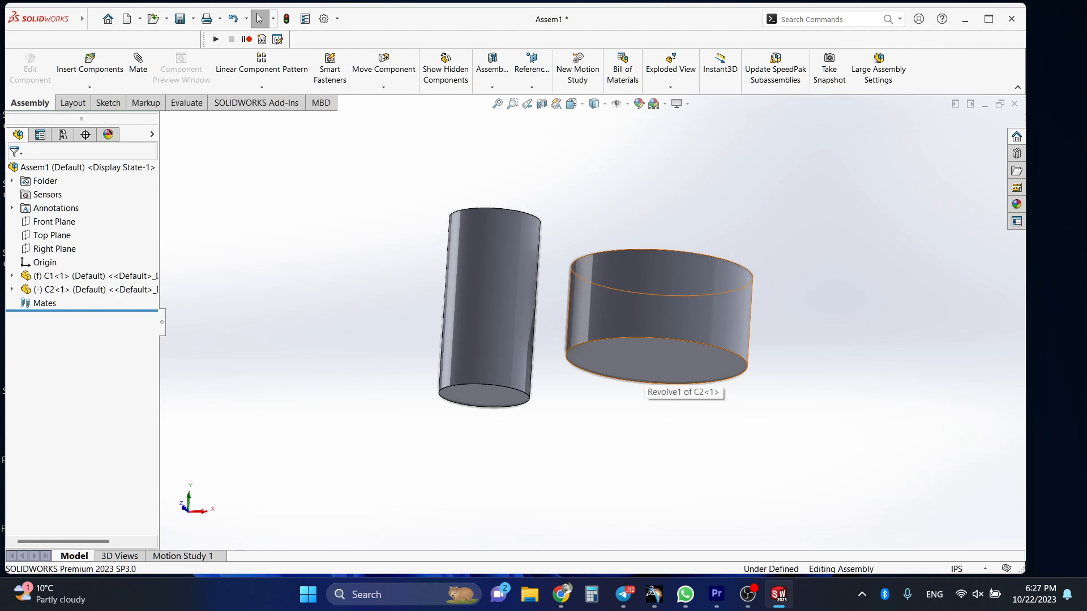
{"action": "left_click", "coordinate": [621, 293]}
{"action": "middle_click_drag", "start_coordinate": [612, 305], "coordinate": [629, 325]}
{"action": "key", "text": "Escape"}
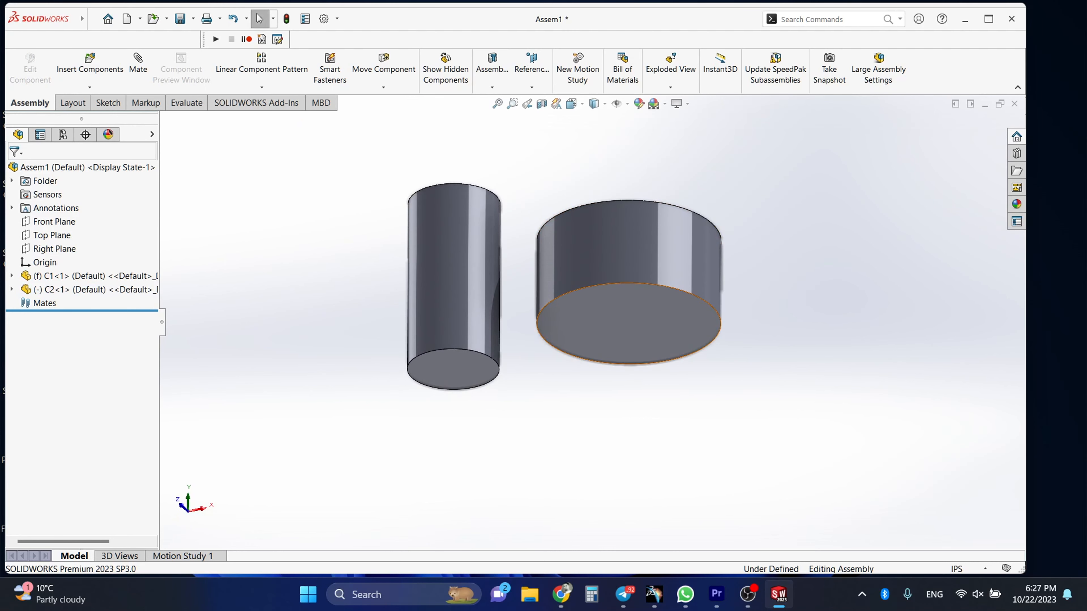
{"action": "left_click", "coordinate": [629, 321]}
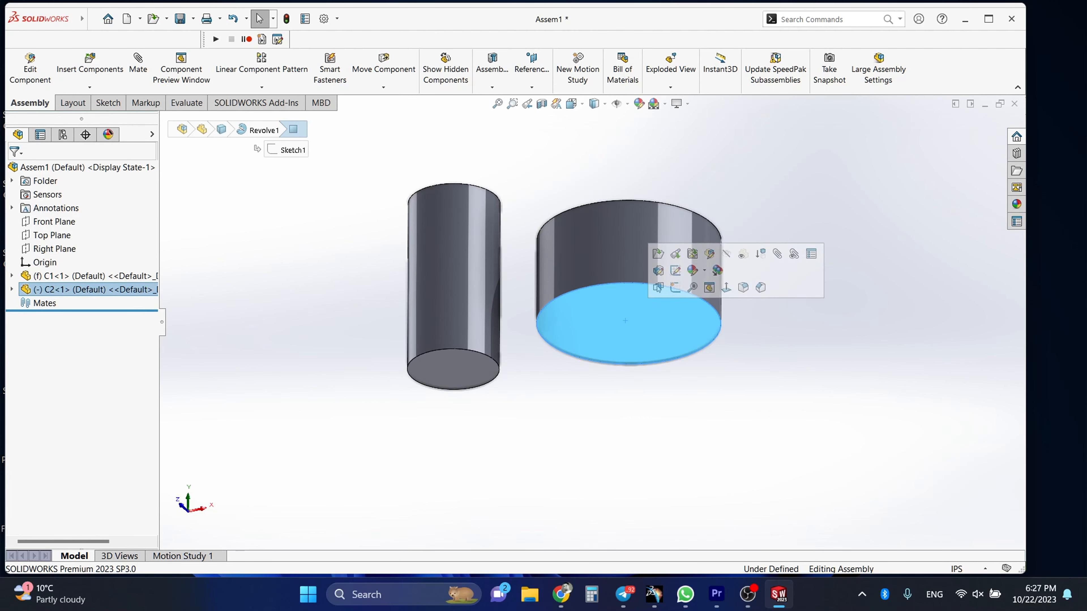
{"action": "middle_click_drag", "start_coordinate": [556, 248], "coordinate": [560, 338]}
{"action": "middle_click_drag", "start_coordinate": [496, 300], "coordinate": [492, 251]}
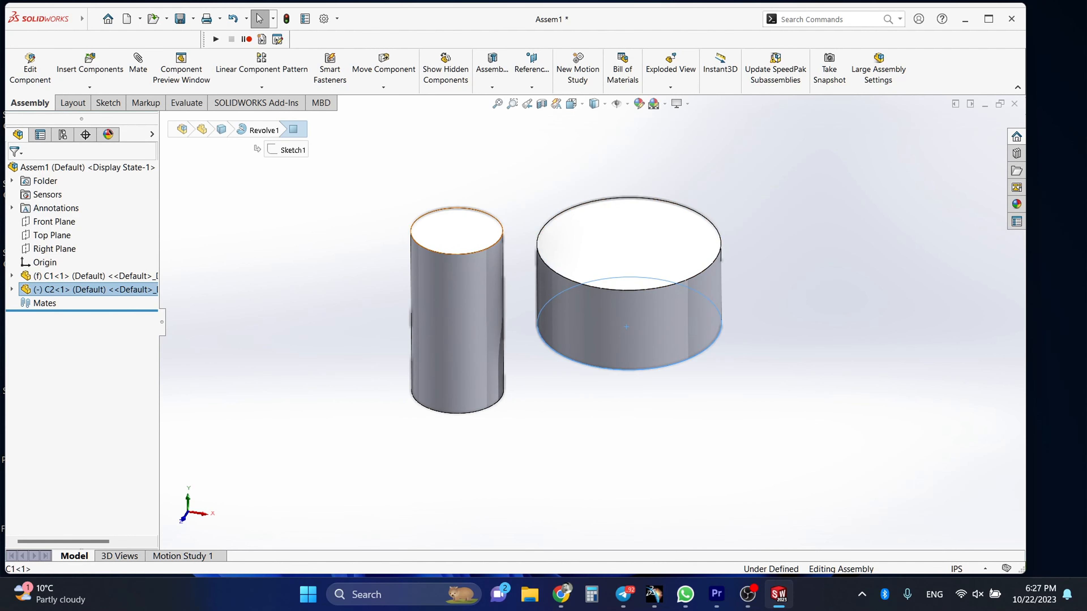
{"action": "left_click", "coordinate": [469, 223], "text": "ctrl"}
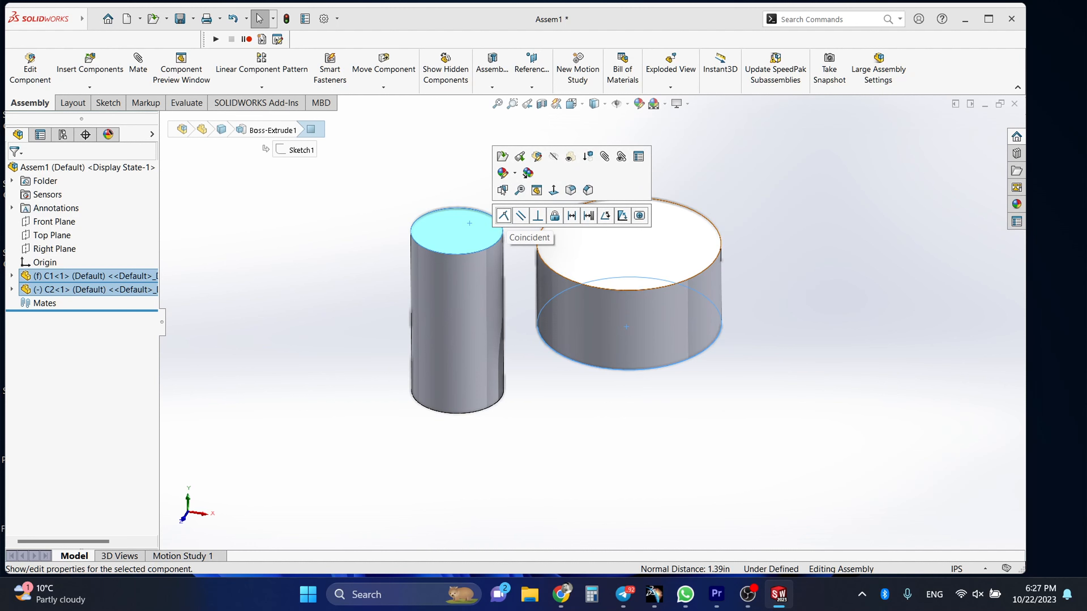
{"action": "left_click", "coordinate": [503, 215]}
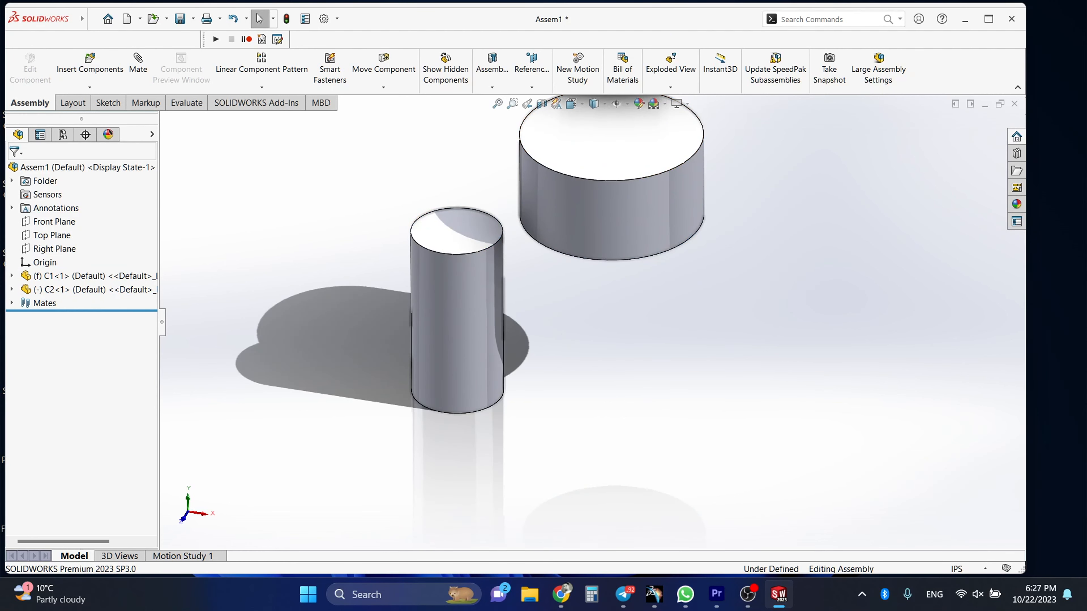
Slide C2 sideways in the Front view until it is lined up above C1
{"action": "scroll", "coordinate": [620, 317], "scroll_direction": "up", "scroll_amount": 2}
{"action": "scroll", "coordinate": [616, 308], "scroll_direction": "down", "scroll_amount": 1}
{"action": "middle_click_drag", "start_coordinate": [616, 308], "coordinate": [612, 225]}
{"action": "left_click_drag", "start_coordinate": [610, 216], "coordinate": [643, 222]}
{"action": "left_click", "coordinate": [572, 103]}
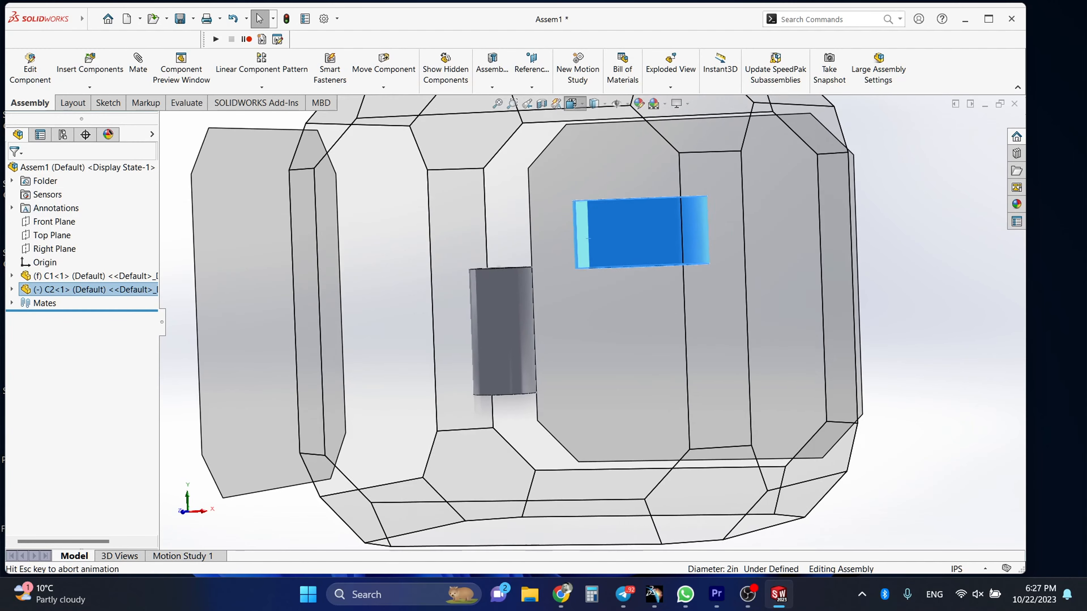
{"action": "left_click", "coordinate": [545, 232]}
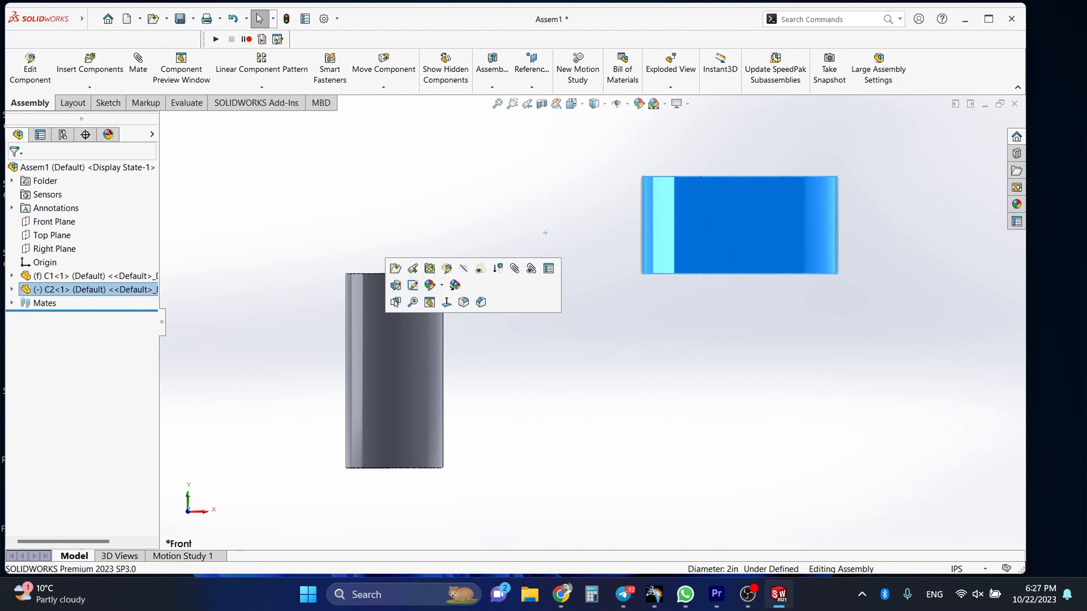
{"action": "left_click", "coordinate": [535, 327]}
{"action": "left_click_drag", "start_coordinate": [755, 246], "coordinate": [402, 248]}
Slide C2 along the mated plane in an angled view until it sits roughly centred on top of C1
{"action": "scroll", "coordinate": [403, 248], "scroll_direction": "up", "scroll_amount": 3}
{"action": "scroll", "coordinate": [537, 240], "scroll_direction": "down", "scroll_amount": 2}
{"action": "middle_click_drag", "start_coordinate": [537, 240], "coordinate": [601, 321]}
{"action": "scroll", "coordinate": [601, 321], "scroll_direction": "down", "scroll_amount": 1}
{"action": "left_click", "coordinate": [512, 400]}
{"action": "left_click_drag", "start_coordinate": [513, 400], "coordinate": [296, 215]}
{"action": "scroll", "coordinate": [342, 197], "scroll_direction": "up", "scroll_amount": 3}
{"action": "scroll", "coordinate": [401, 176], "scroll_direction": "down", "scroll_amount": 2}
{"action": "middle_click_drag", "start_coordinate": [522, 484], "coordinate": [441, 398]}
{"action": "left_click", "coordinate": [569, 407]}
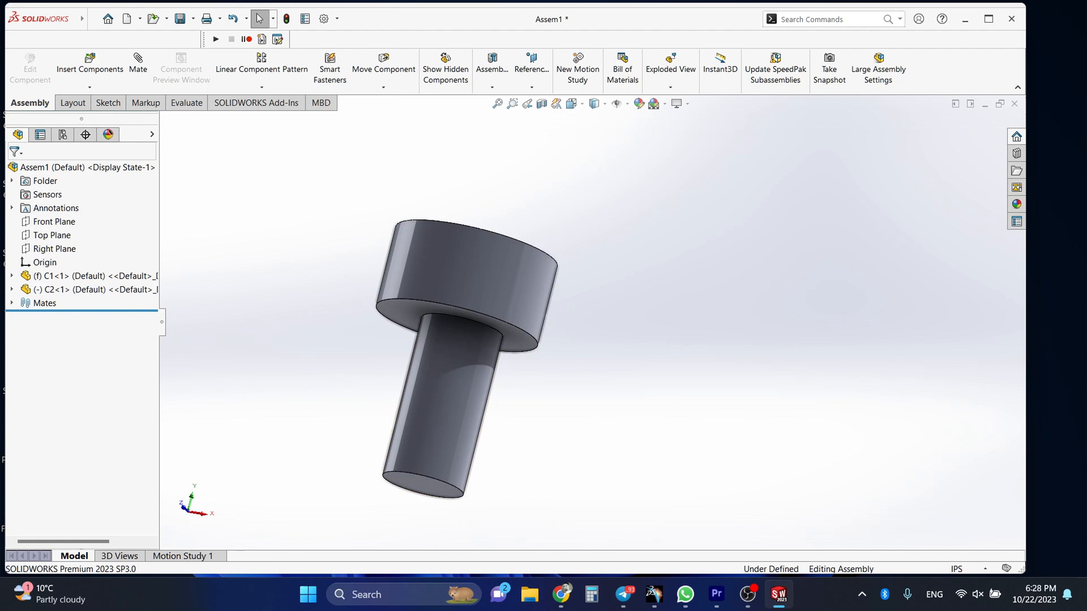
Add a concentric mate with locked rotation between the cylindrical faces of C2 and C1
{"action": "middle_click_drag", "start_coordinate": [570, 407], "coordinate": [559, 433]}
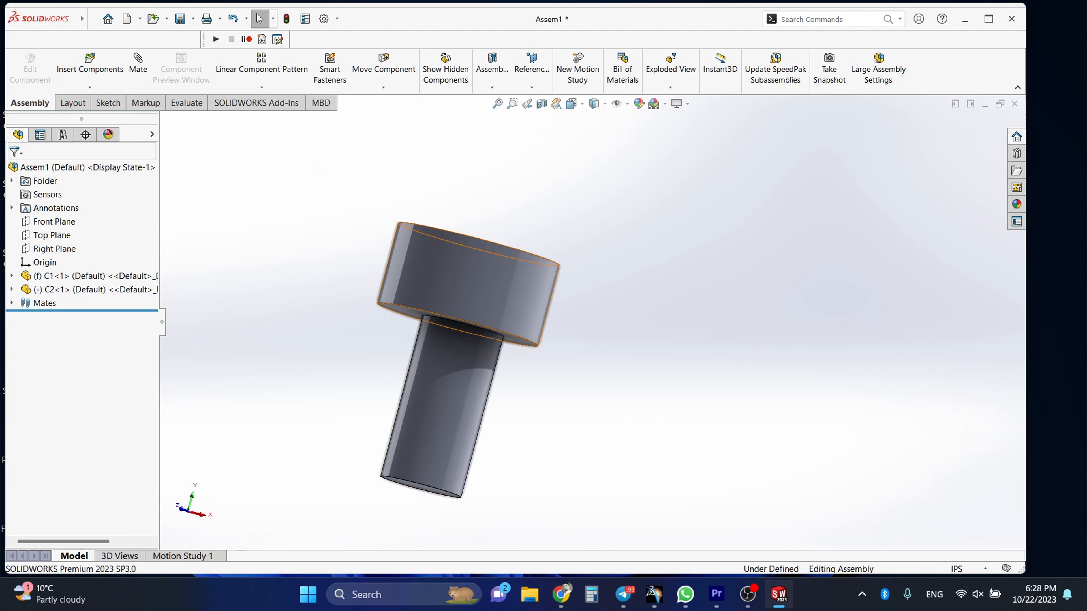
{"action": "left_click", "coordinate": [426, 270]}
{"action": "middle_click_drag", "start_coordinate": [426, 270], "coordinate": [445, 368]}
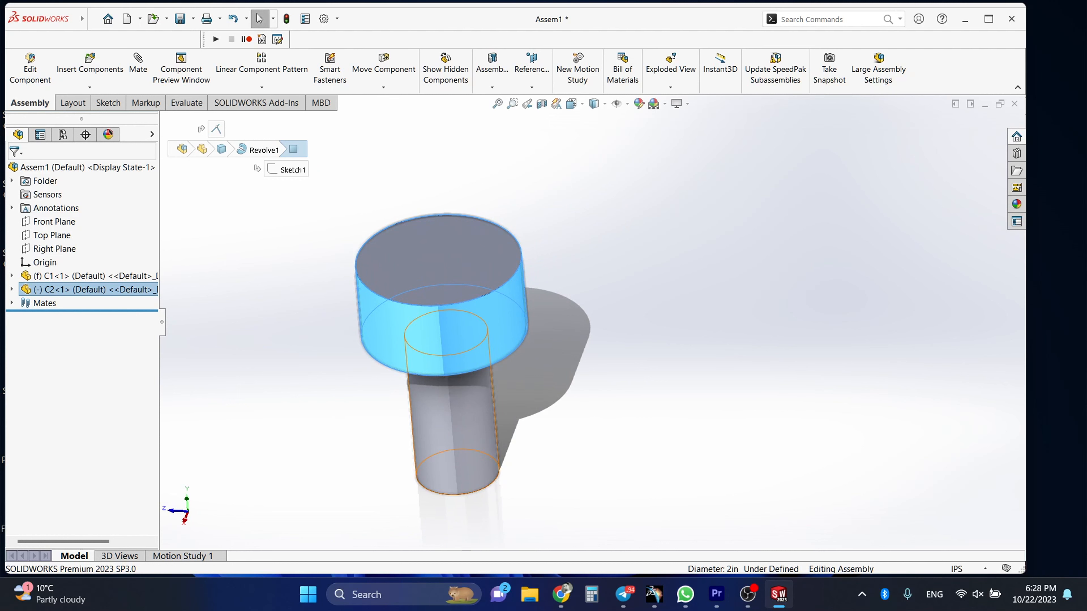
{"action": "left_click", "coordinate": [465, 404], "text": "ctrl"}
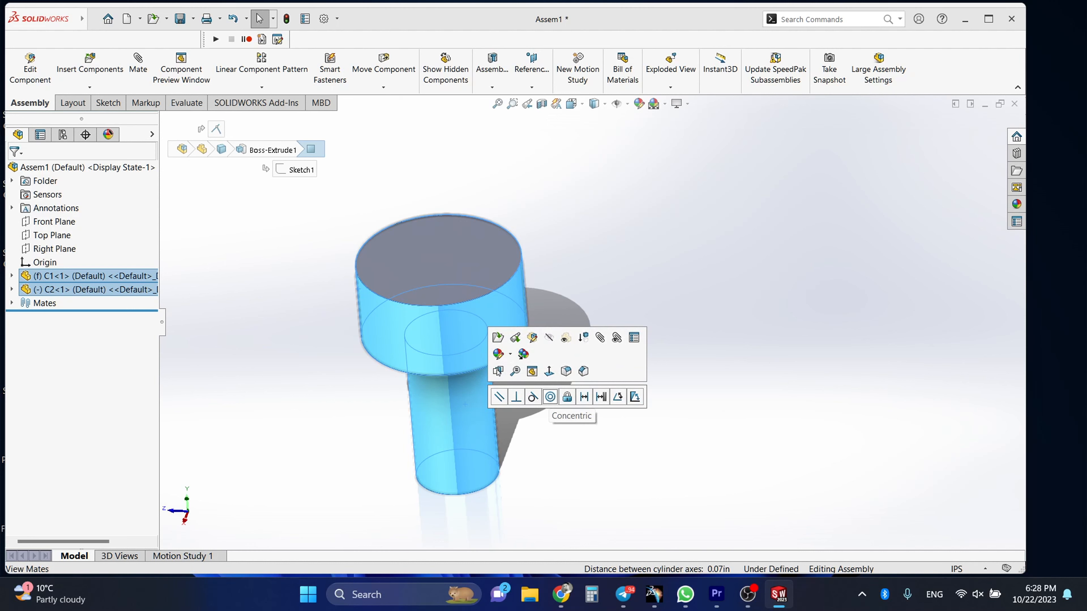
{"action": "left_click", "coordinate": [551, 397]}
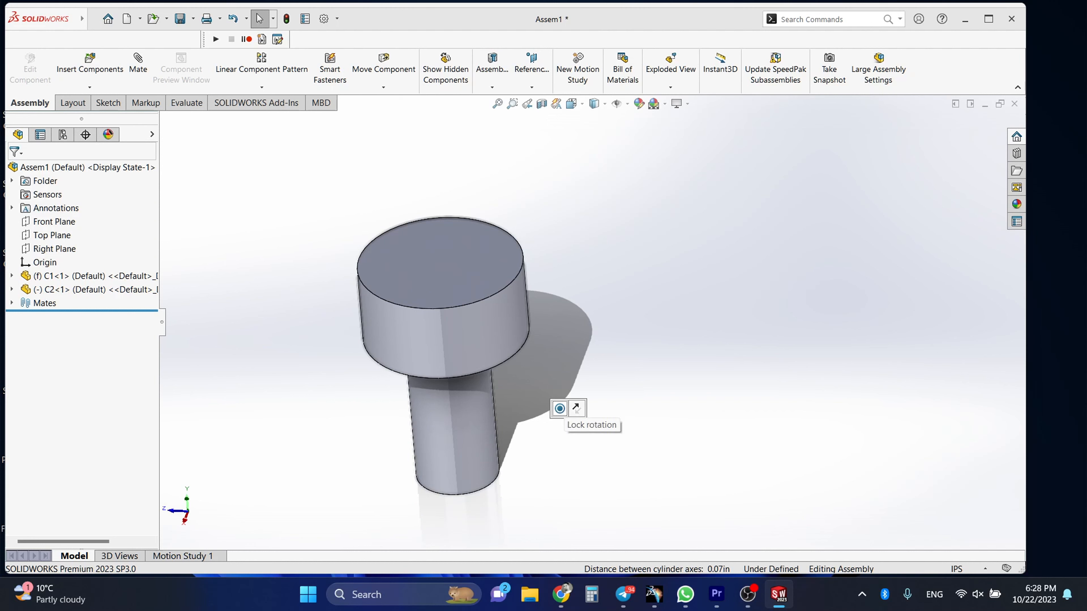
{"action": "left_click", "coordinate": [560, 408]}
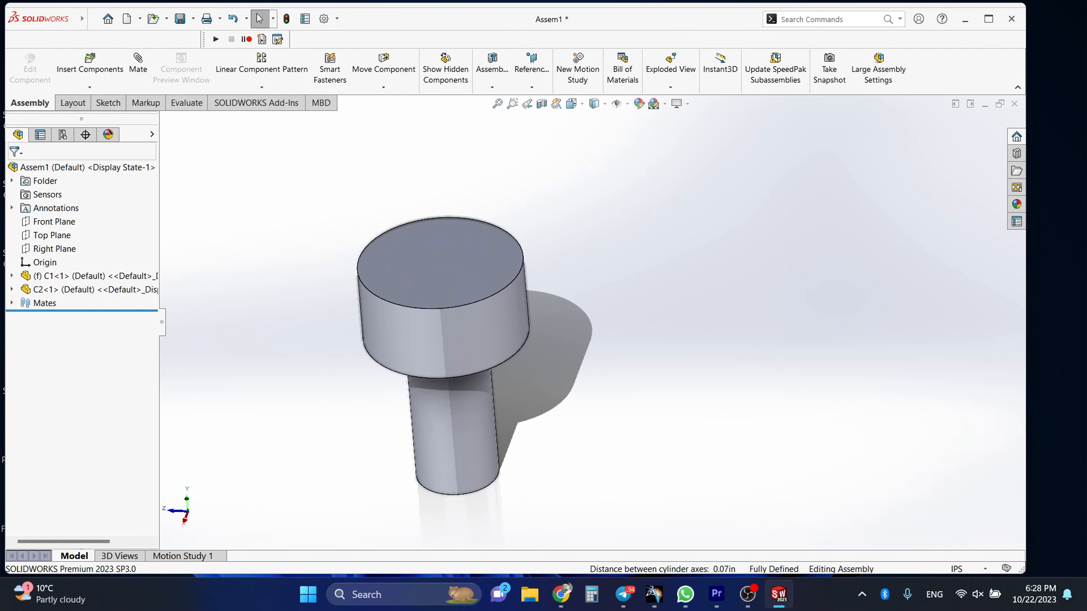
Examine the mated assembly from several sides and check the status of C1 and C2 in the component tree
{"action": "scroll", "coordinate": [472, 417], "scroll_direction": "up", "scroll_amount": 2}
{"action": "scroll", "coordinate": [472, 417], "scroll_direction": "down", "scroll_amount": 2}
{"action": "middle_click_drag", "start_coordinate": [471, 418], "coordinate": [434, 424]}
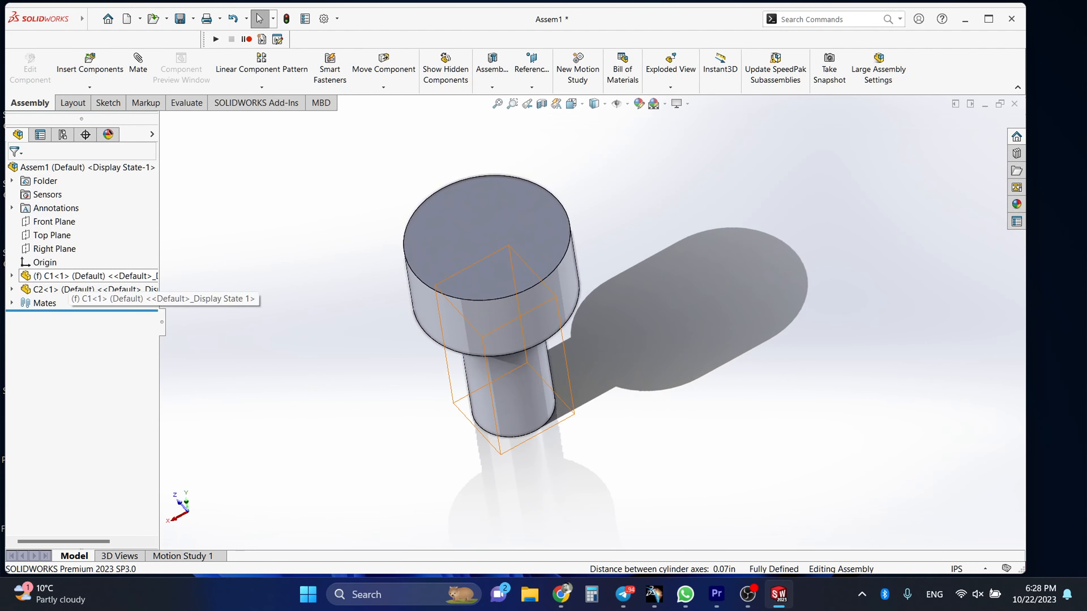
{"action": "left_click", "coordinate": [90, 290]}
{"action": "key", "text": "Escape"}
{"action": "middle_click_drag", "start_coordinate": [607, 368], "coordinate": [411, 296]}
{"action": "scroll", "coordinate": [593, 324], "scroll_direction": "up", "scroll_amount": 1}
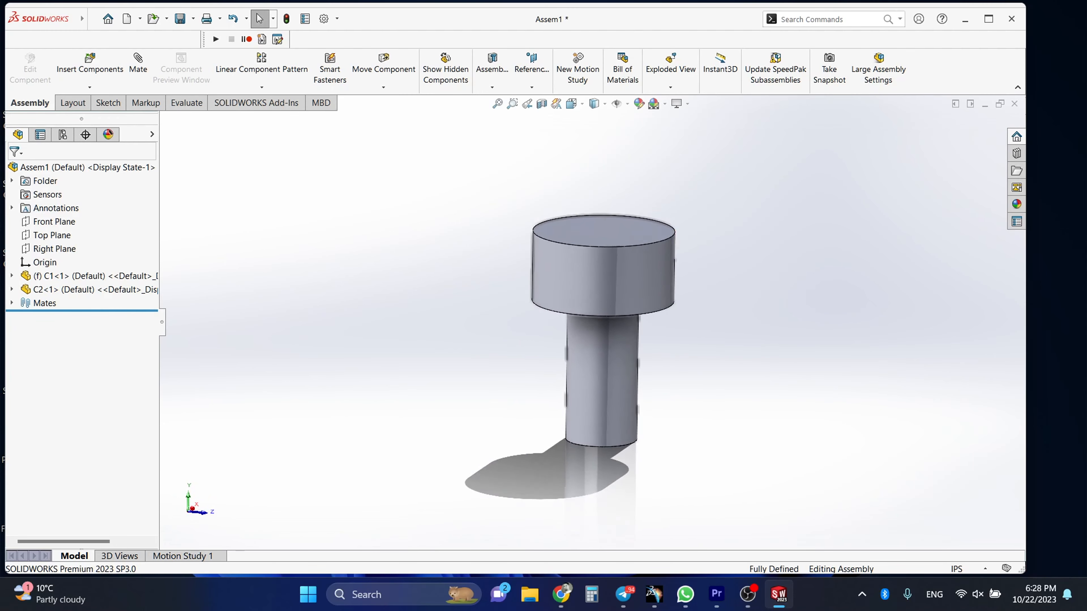
Inspect the mated cylindrical faces and the underside of C2 where it meets C1
{"action": "scroll", "coordinate": [685, 360], "scroll_direction": "down", "scroll_amount": 3}
{"action": "middle_click_drag", "start_coordinate": [685, 360], "coordinate": [599, 364]}
{"action": "left_click", "coordinate": [518, 369]}
{"action": "left_click", "coordinate": [468, 268]}
{"action": "left_click", "coordinate": [531, 377]}
{"action": "middle_click_drag", "start_coordinate": [530, 377], "coordinate": [535, 300]}
{"action": "key", "text": "Escape"}
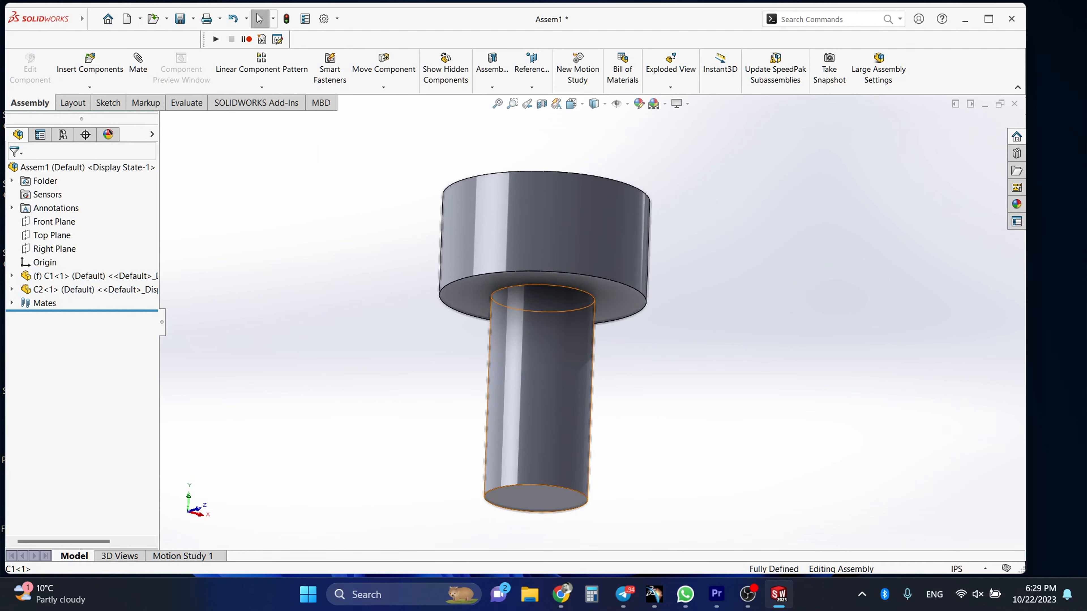
{"action": "left_click", "coordinate": [582, 339]}
{"action": "left_click", "coordinate": [572, 282]}
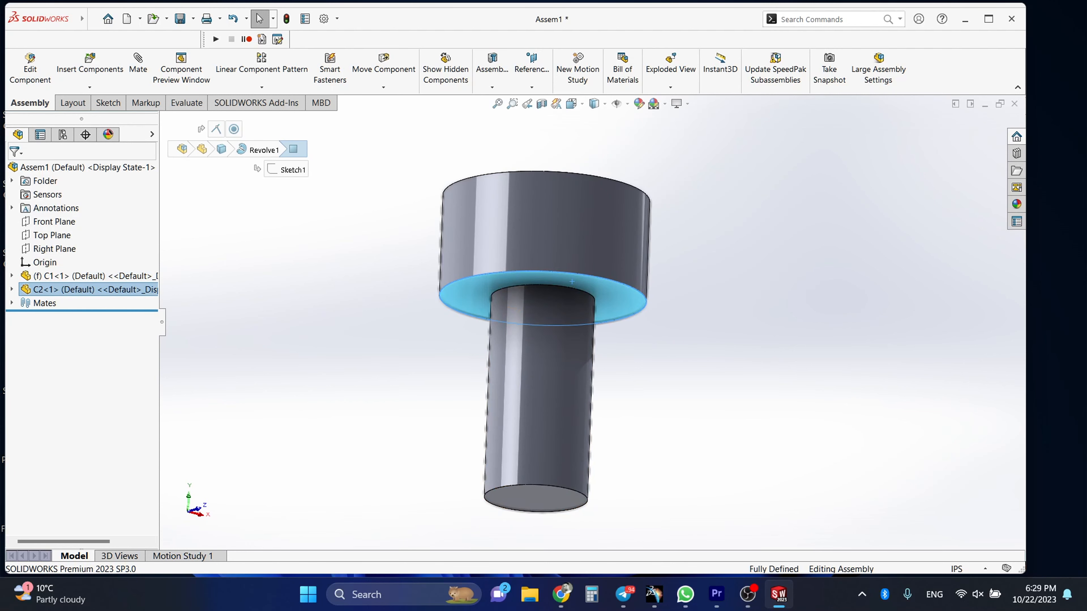
{"action": "key", "text": "Escape"}
{"action": "scroll", "coordinate": [591, 324], "scroll_direction": "up", "scroll_amount": 3}
{"action": "scroll", "coordinate": [586, 321], "scroll_direction": "down", "scroll_amount": 2}
{"action": "middle_click_drag", "start_coordinate": [586, 321], "coordinate": [586, 351]}
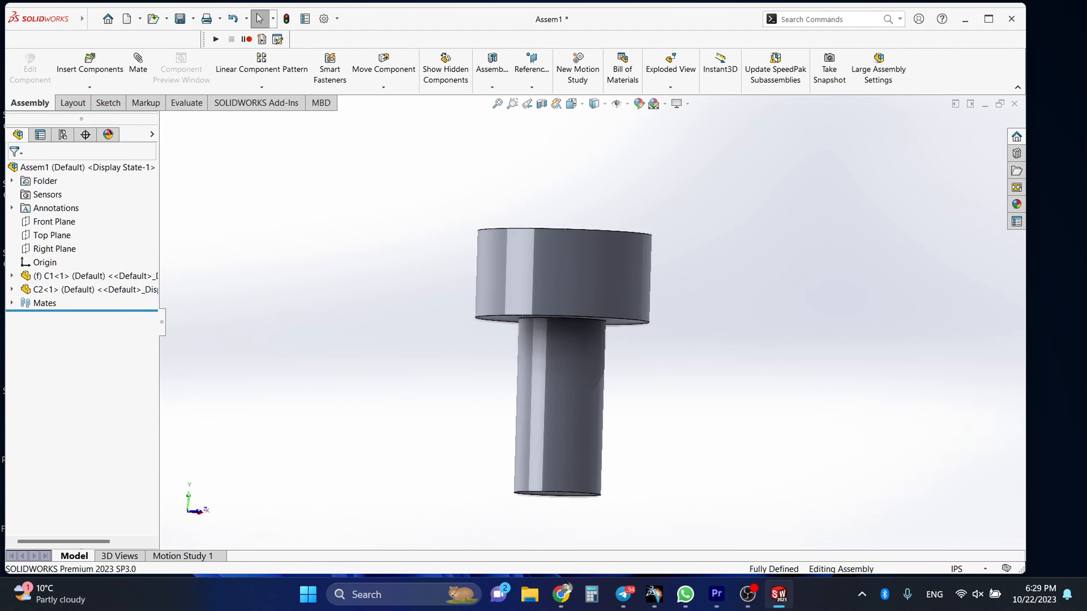